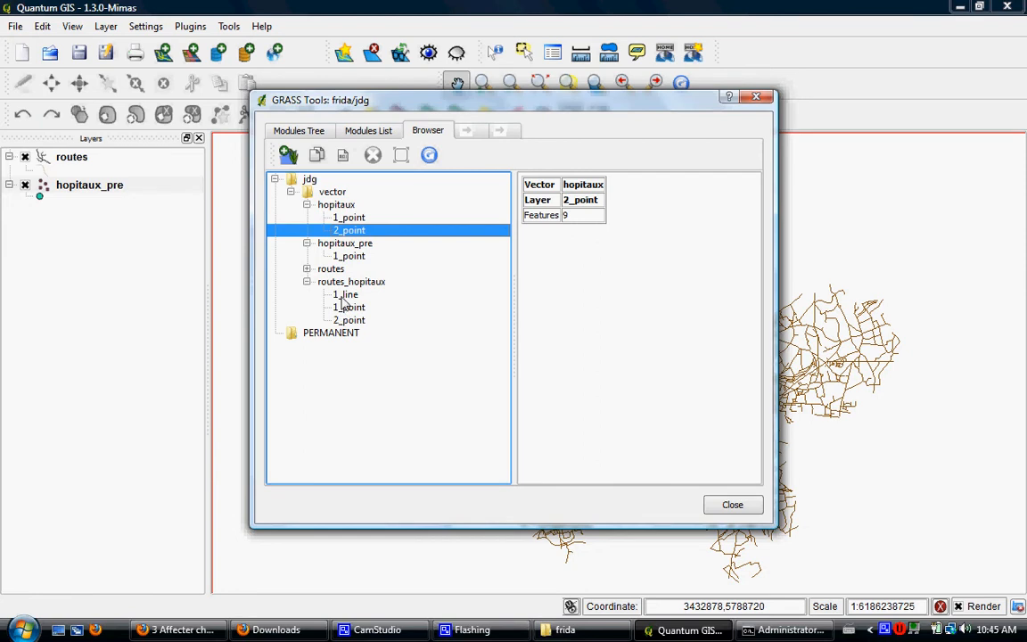
# Add the 1_line layer of the routes_hopitaux vector to the map
pyautogui.click(343, 295)
pyautogui.click(346, 307)
pyautogui.click(351, 321)
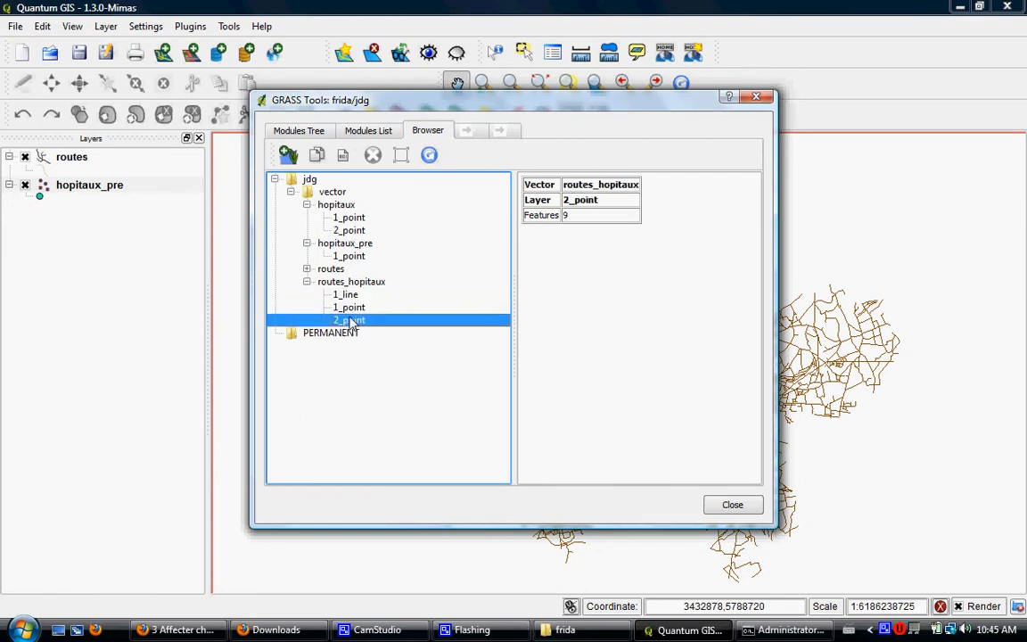
pyautogui.click(347, 295)
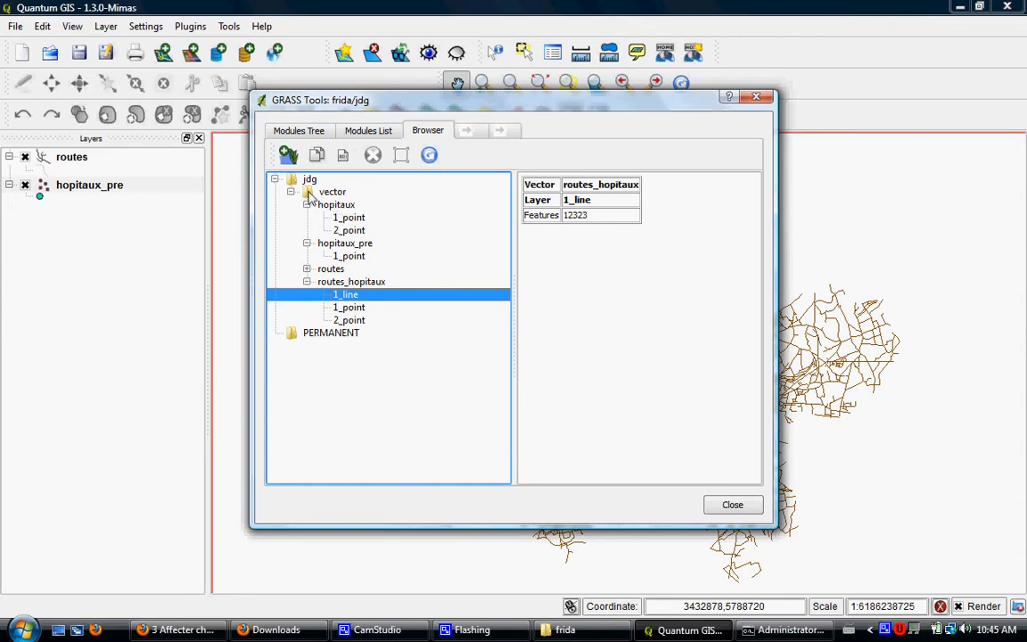
pyautogui.click(289, 157)
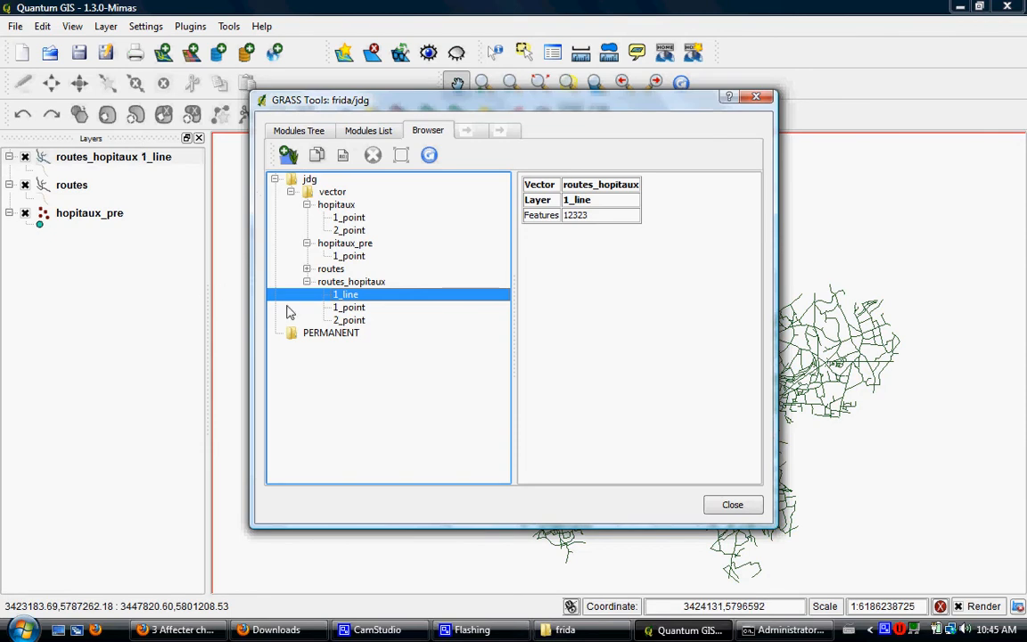
# Compare the routes_hopitaux sublayers in the GRASS browser and add its 2_point layer to the map
pyautogui.click(341, 322)
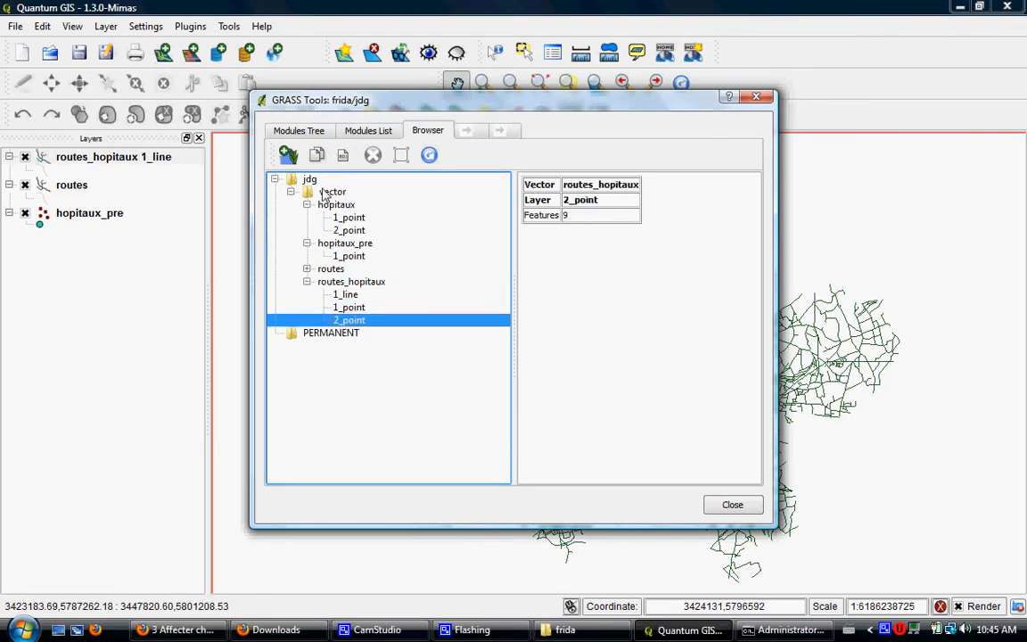
pyautogui.click(344, 307)
pyautogui.click(343, 297)
pyautogui.click(346, 310)
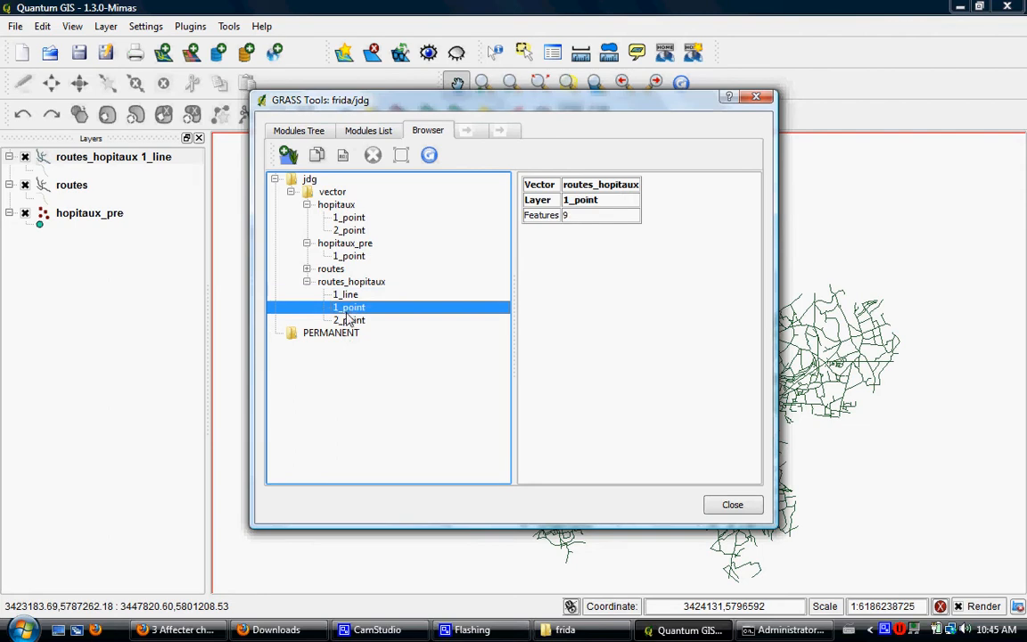
pyautogui.click(351, 320)
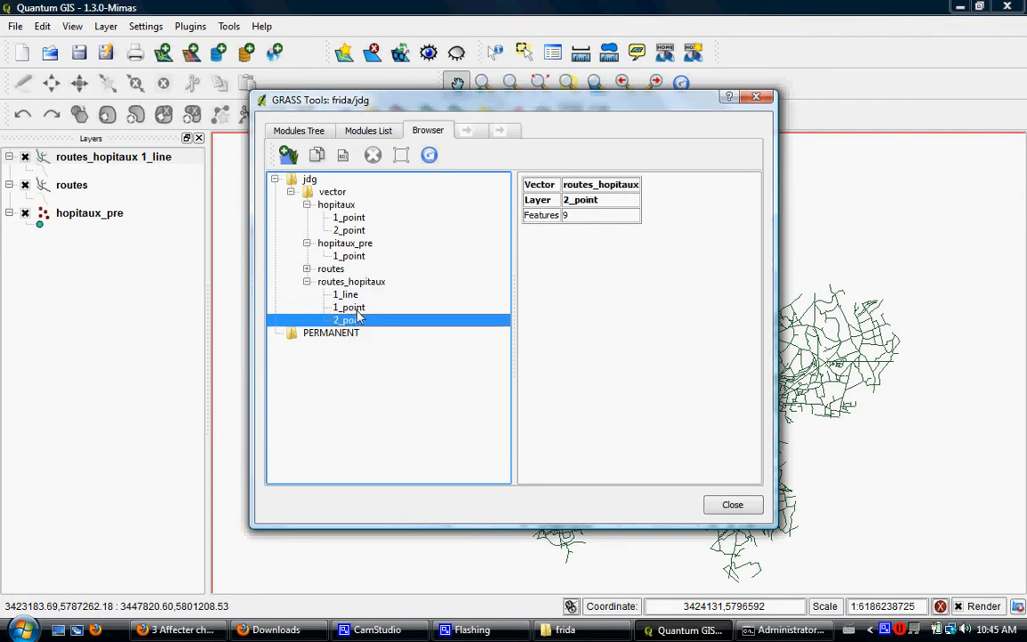
pyautogui.click(357, 311)
pyautogui.press('Up')
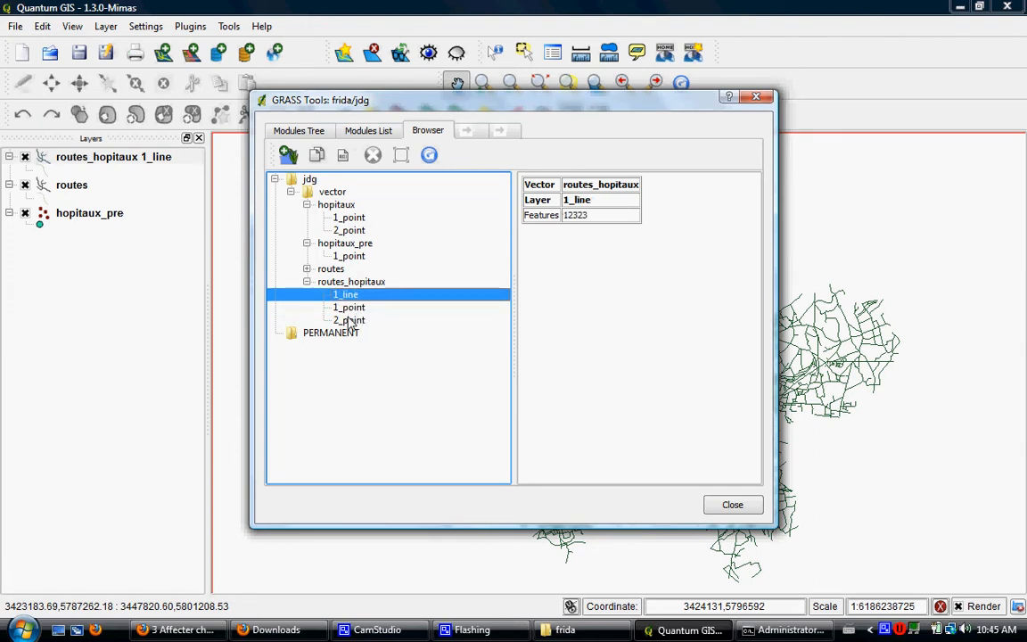
pyautogui.click(348, 310)
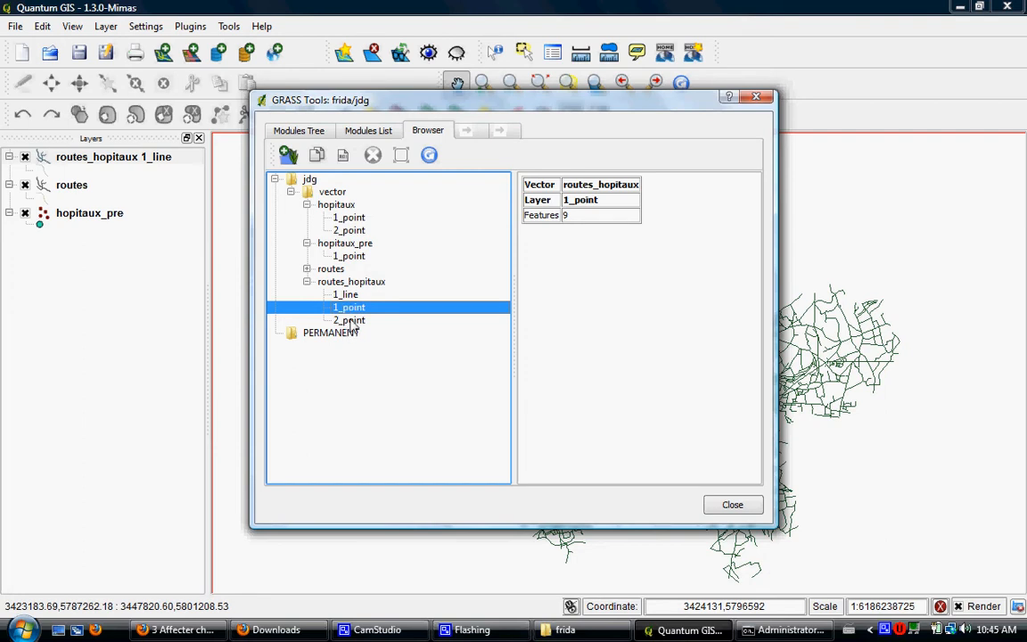
pyautogui.click(352, 321)
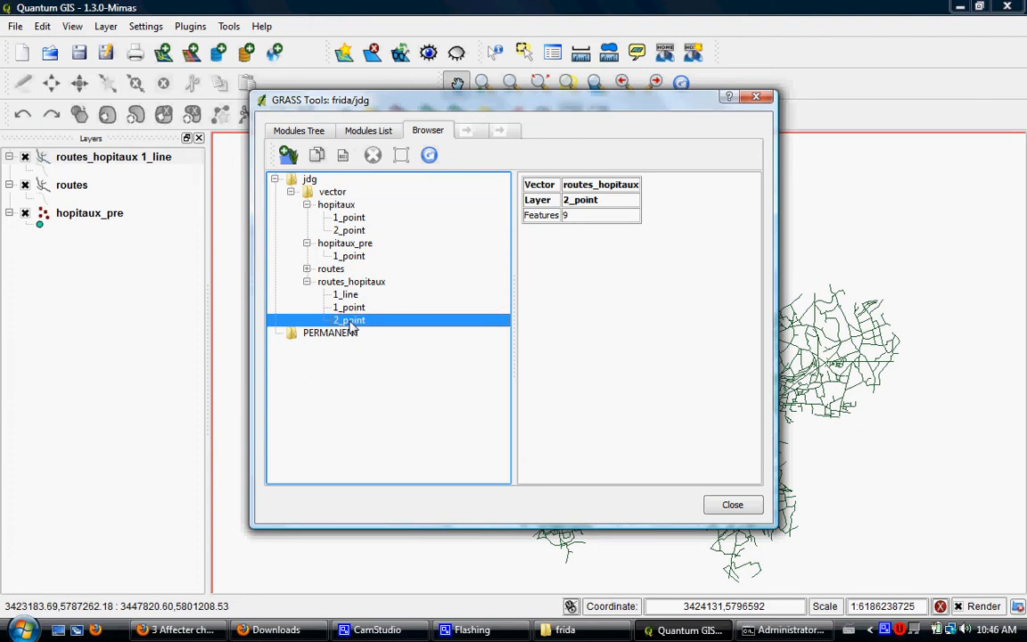
pyautogui.click(288, 154)
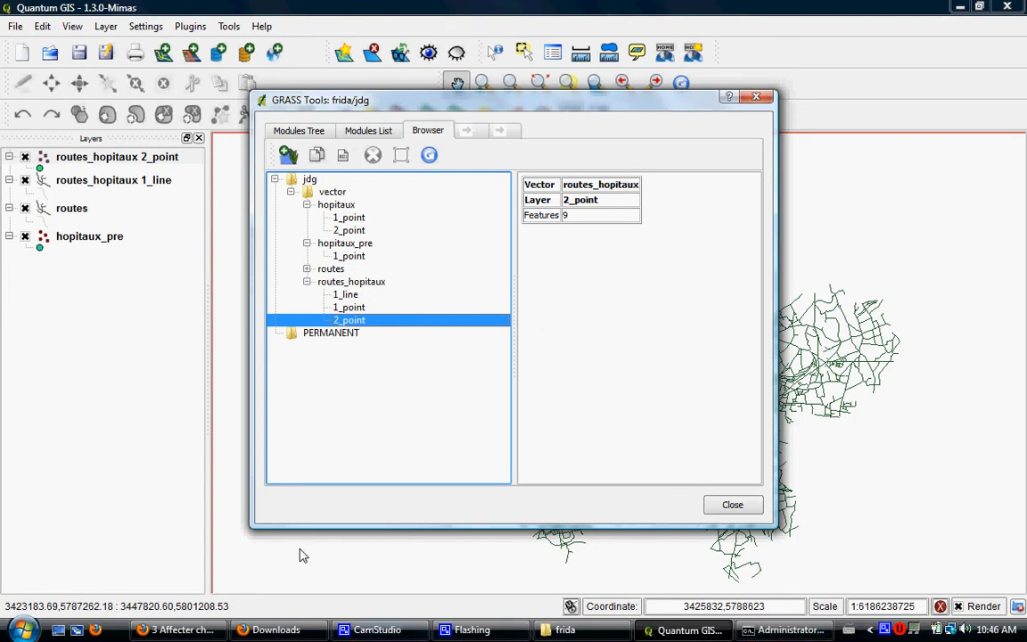
# Switch to Firefox and read the tutorial's v.db.connect instructions for linking line and point attributes to the extended map
pyautogui.click(201, 634)
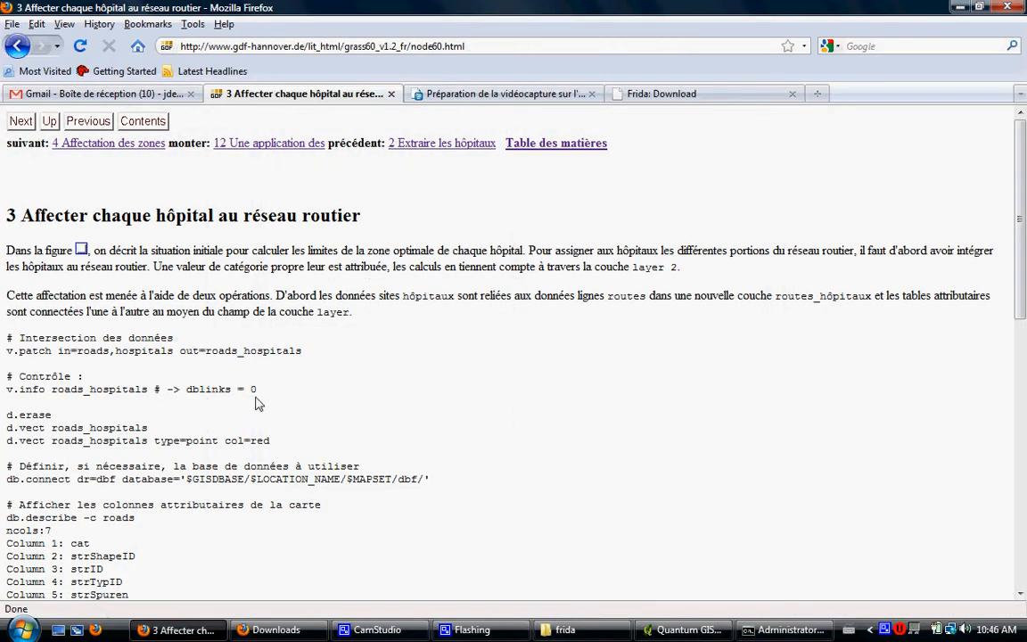
pyautogui.scroll(-1, 255, 404)
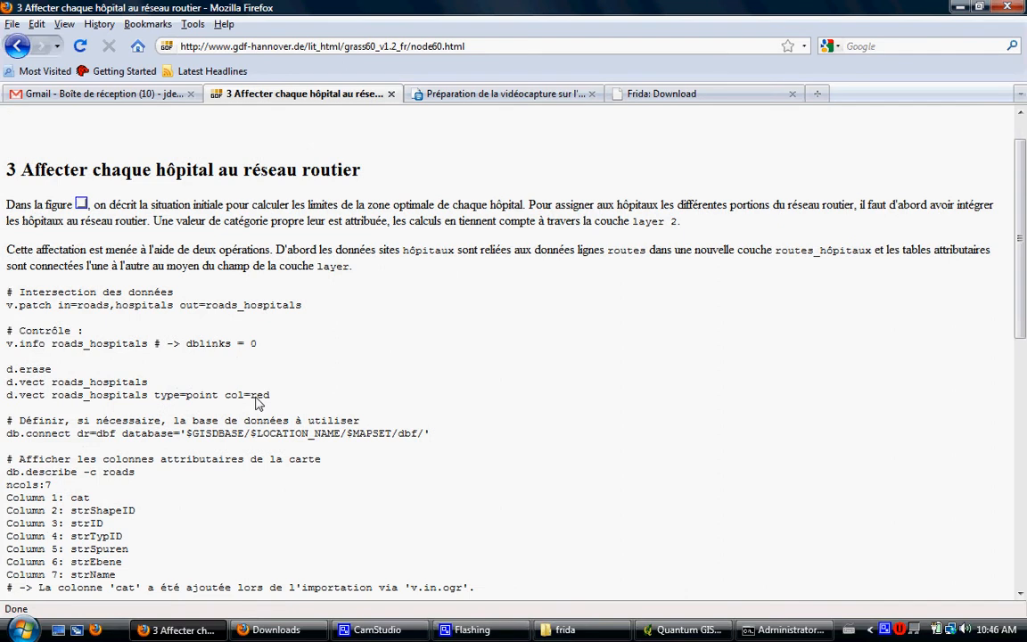
pyautogui.scroll(-1, 257, 404)
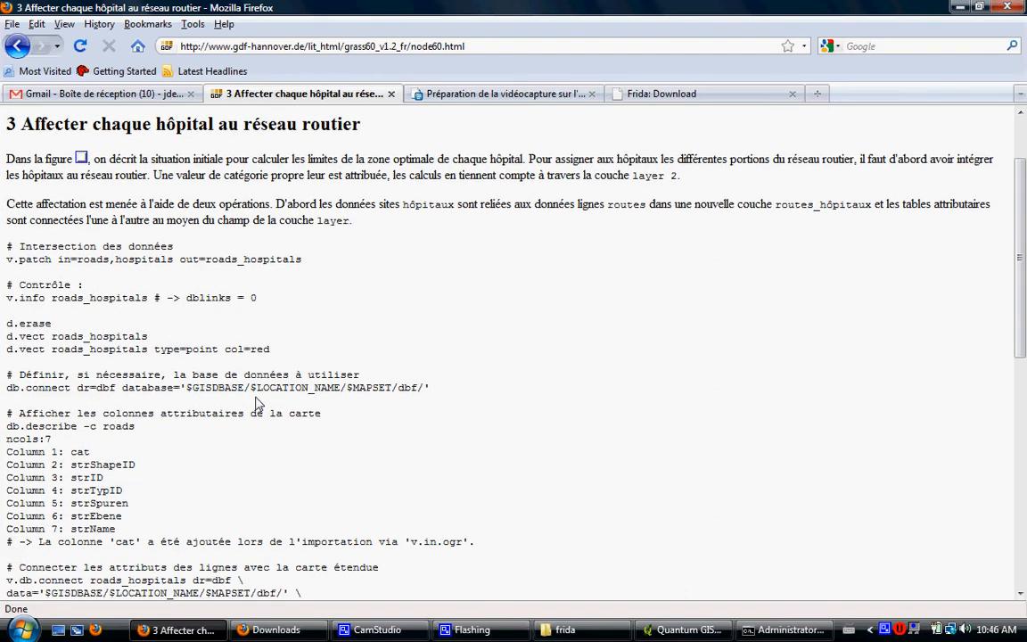
pyautogui.scroll(-2, 257, 404)
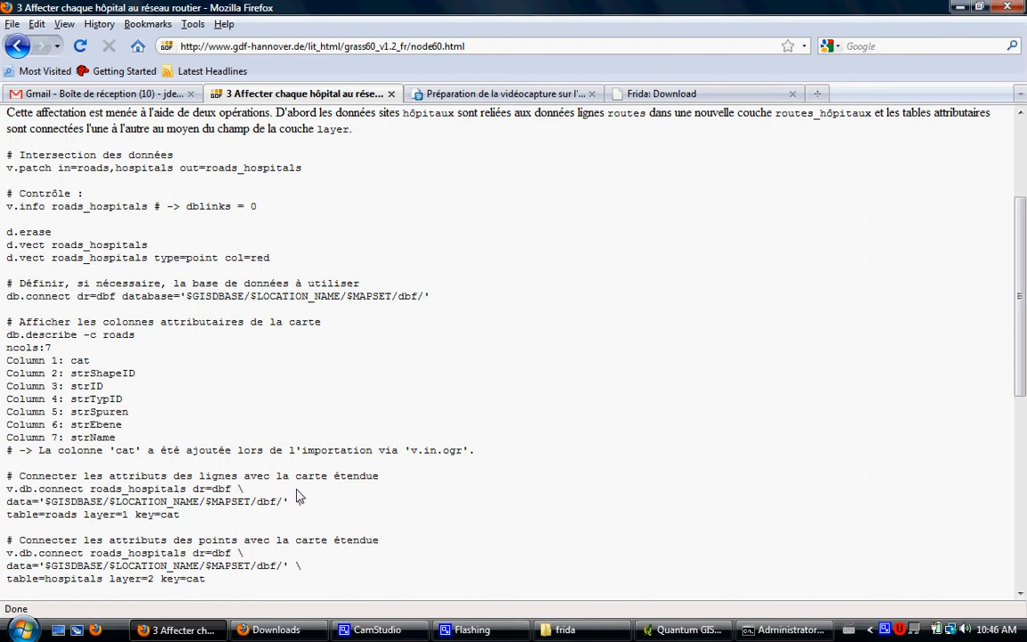
# Return to Quantum GIS, filter the GRASS modules by v.db.c, and open the v.db.connect module
pyautogui.click(688, 631)
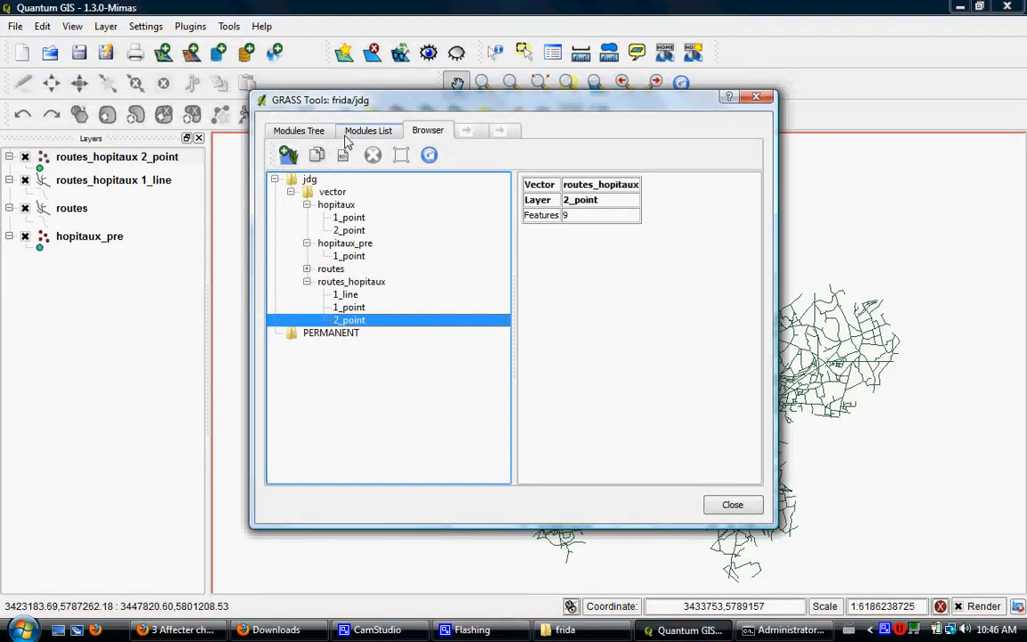
pyautogui.click(298, 131)
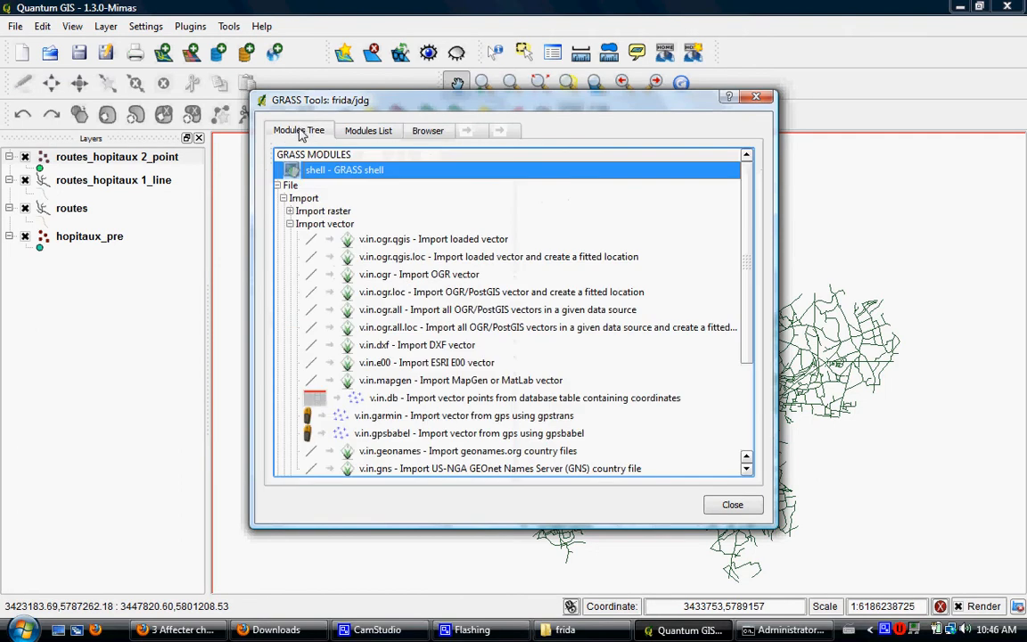
pyautogui.click(368, 131)
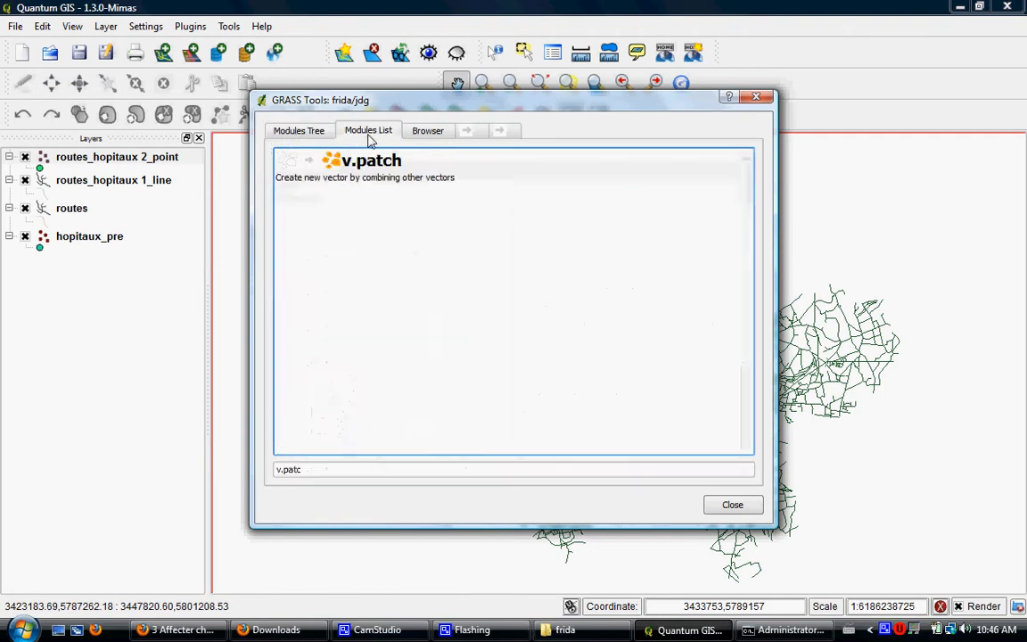
pyautogui.click(362, 472)
pyautogui.press('BackSpace')
pyautogui.press('BackSpace')
pyautogui.press('BackSpace')
pyautogui.press('BackSpace')
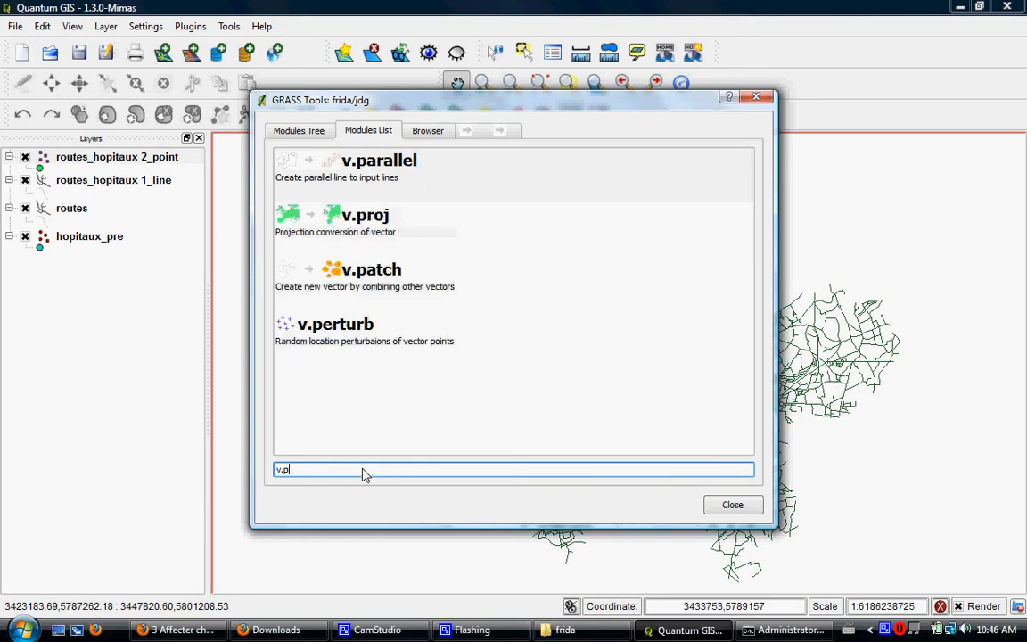
pyautogui.write('db.c')
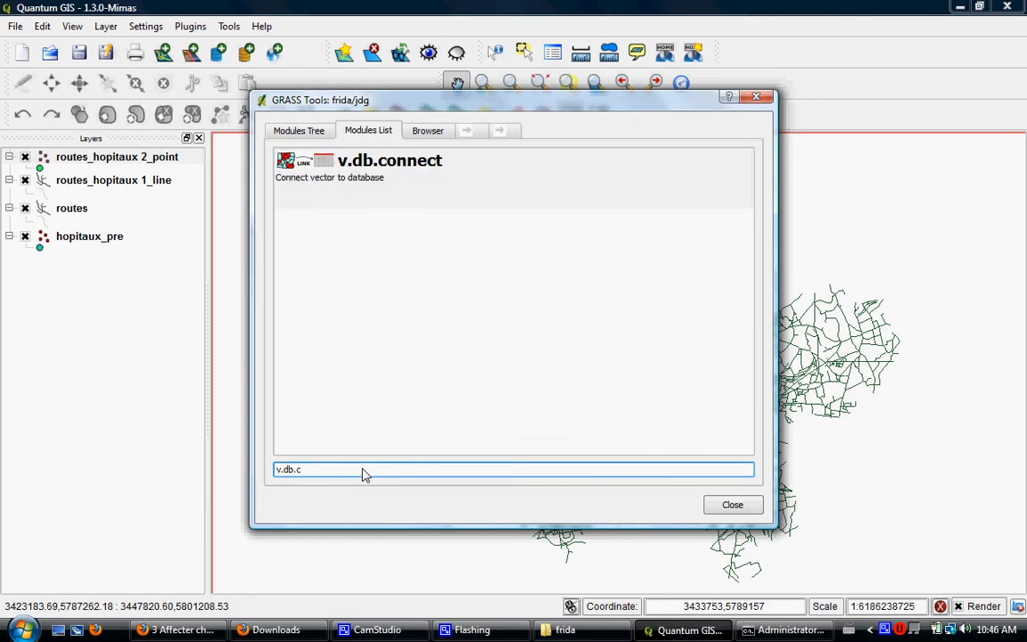
pyautogui.doubleClick(344, 154)
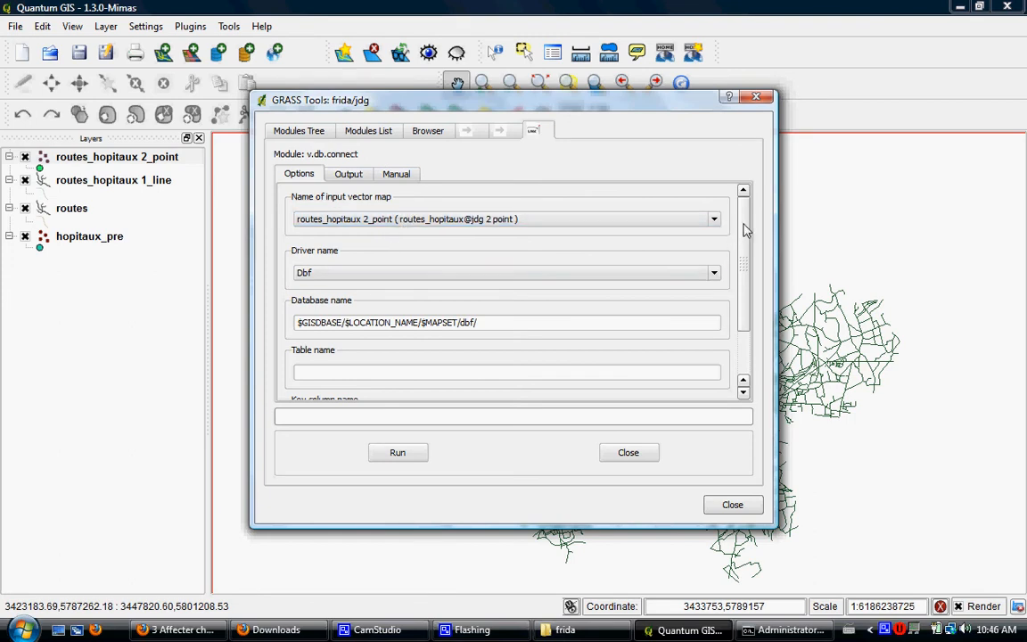
# Run v.db.connect on routes_hopitaux 2_point with table hopitaux and key column cat, overwriting the layer's connection parameter
pyautogui.scroll(-2, 475, 288)
pyautogui.click(426, 310)
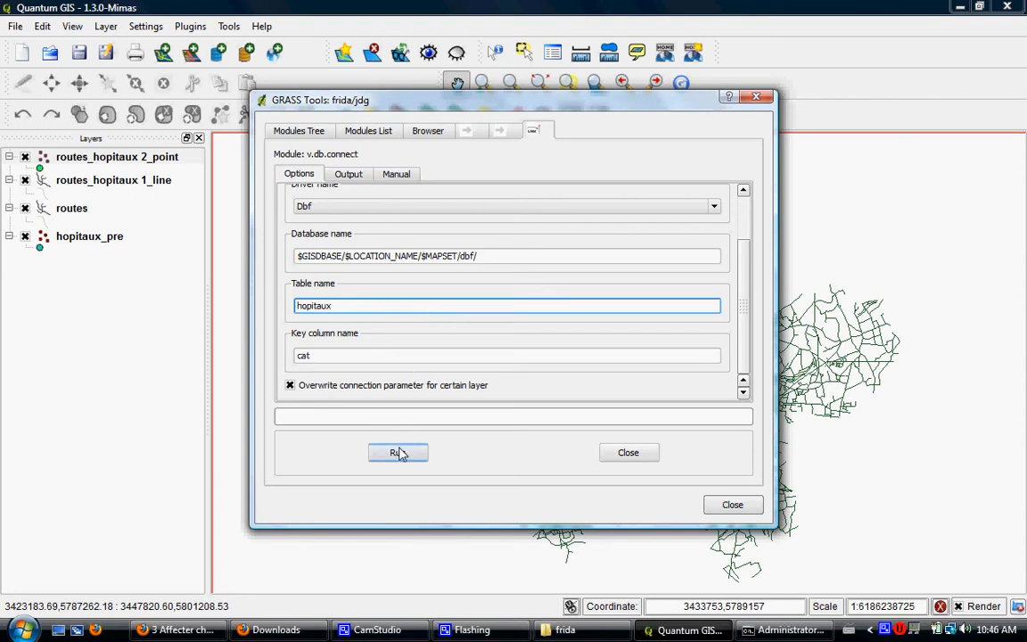
pyautogui.click(399, 453)
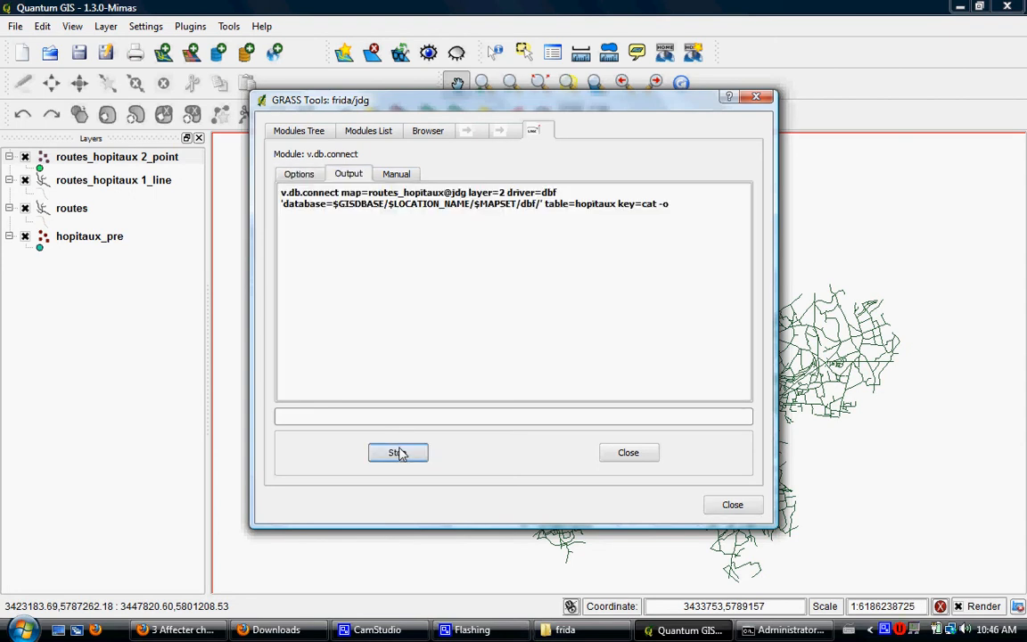
# Run v.db.connect on routes_hopitaux 1_line with the table name set to routes
pyautogui.click(298, 175)
pyautogui.scroll(3, 380, 227)
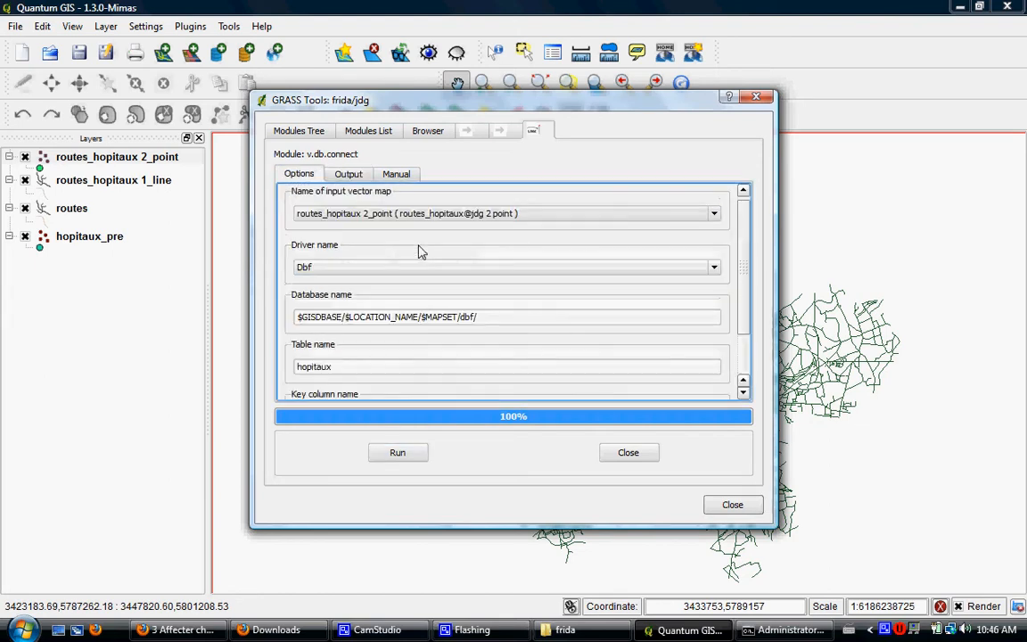
pyautogui.click(375, 213)
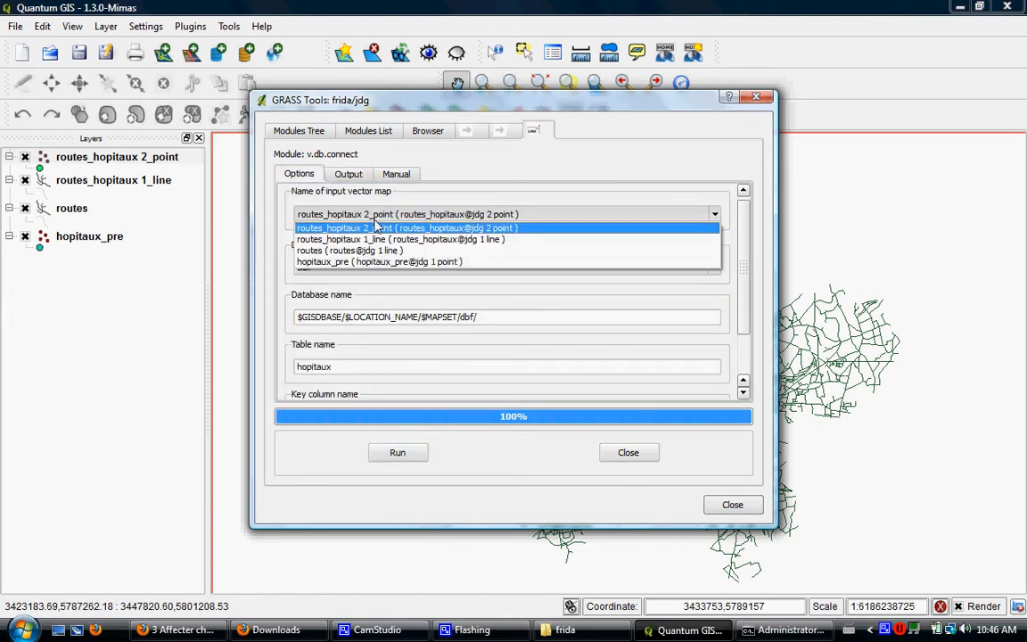
pyautogui.click(385, 241)
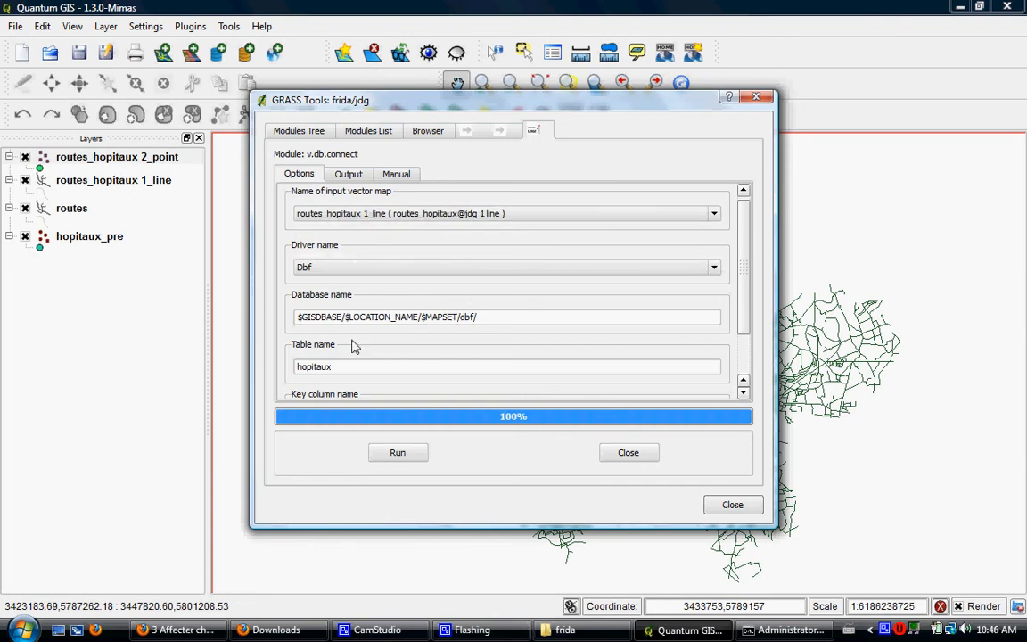
pyautogui.moveTo(356, 373); pyautogui.dragTo(280, 362)
pyautogui.write('routes')
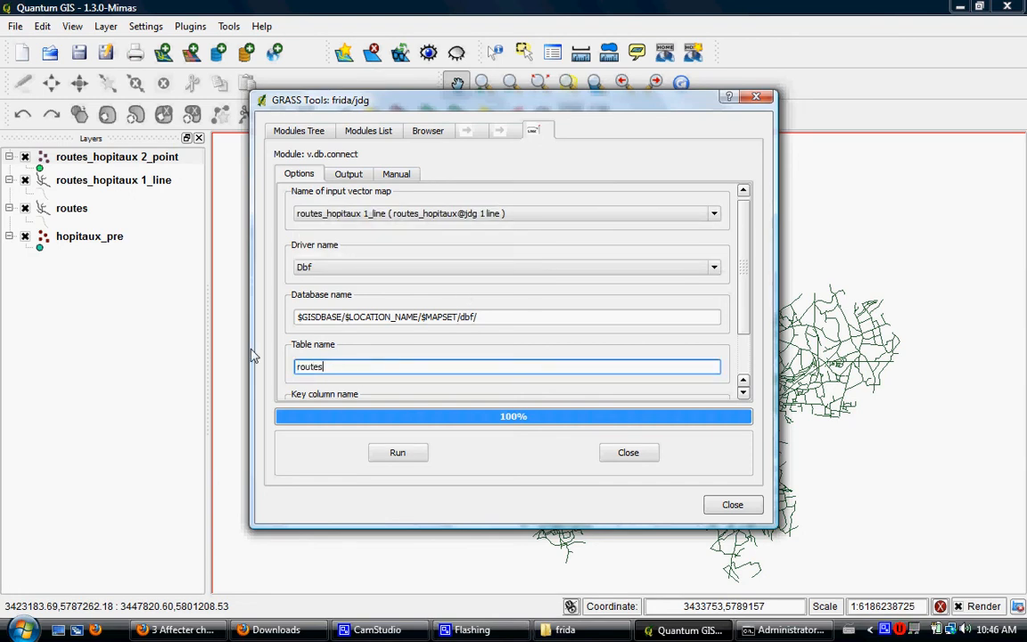
pyautogui.click(385, 455)
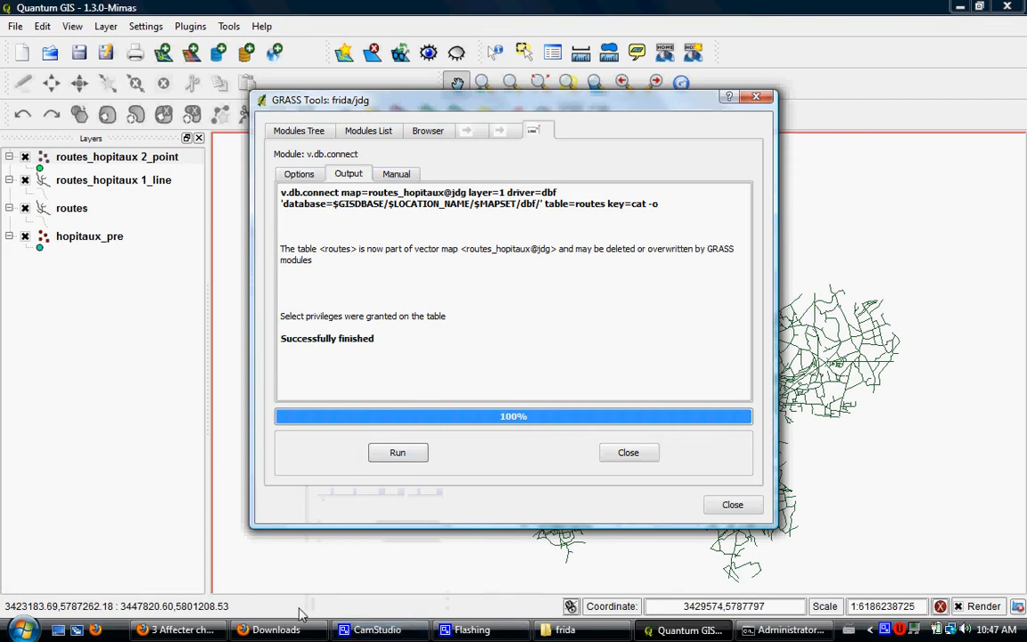
# Switch to Firefox and read the tutorial's v.distance instructions for creating connection lines between roads and hospitals
pyautogui.click(221, 631)
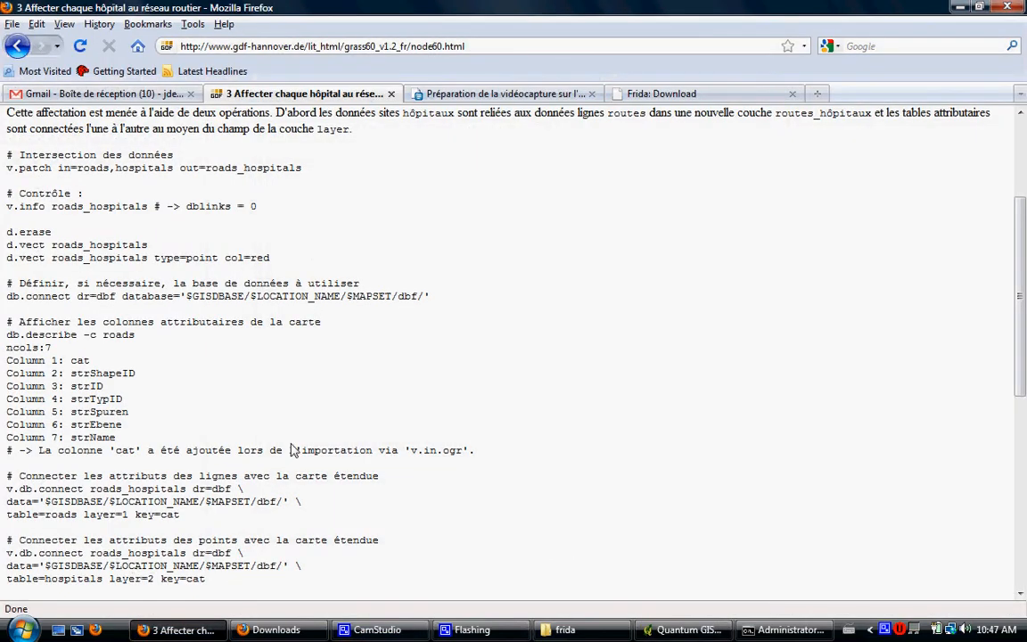
pyautogui.scroll(-2, 293, 451)
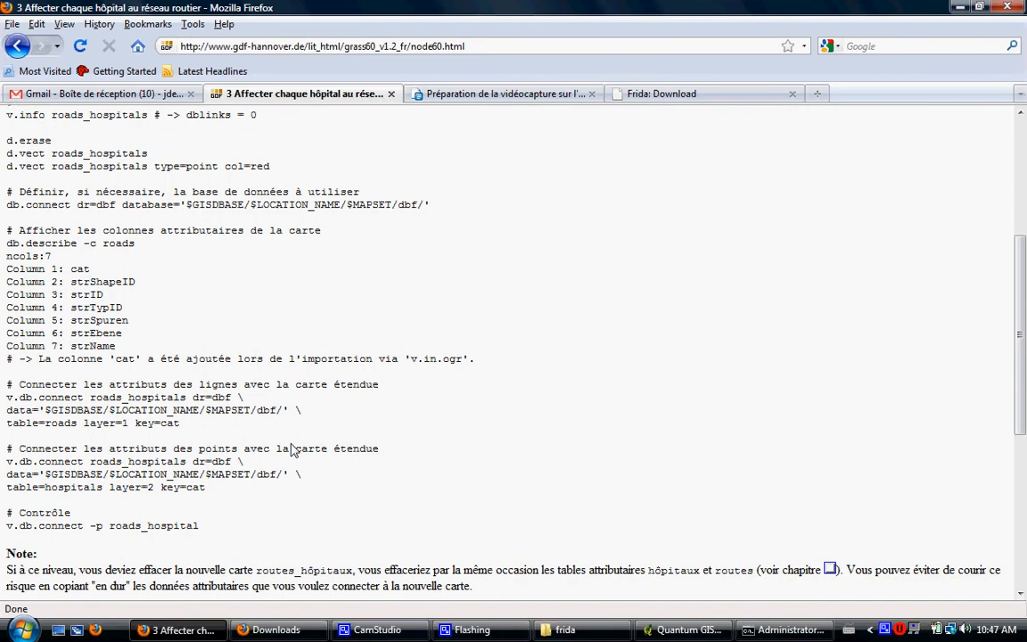
pyautogui.scroll(-3, 293, 450)
pyautogui.scroll(-2, 294, 450)
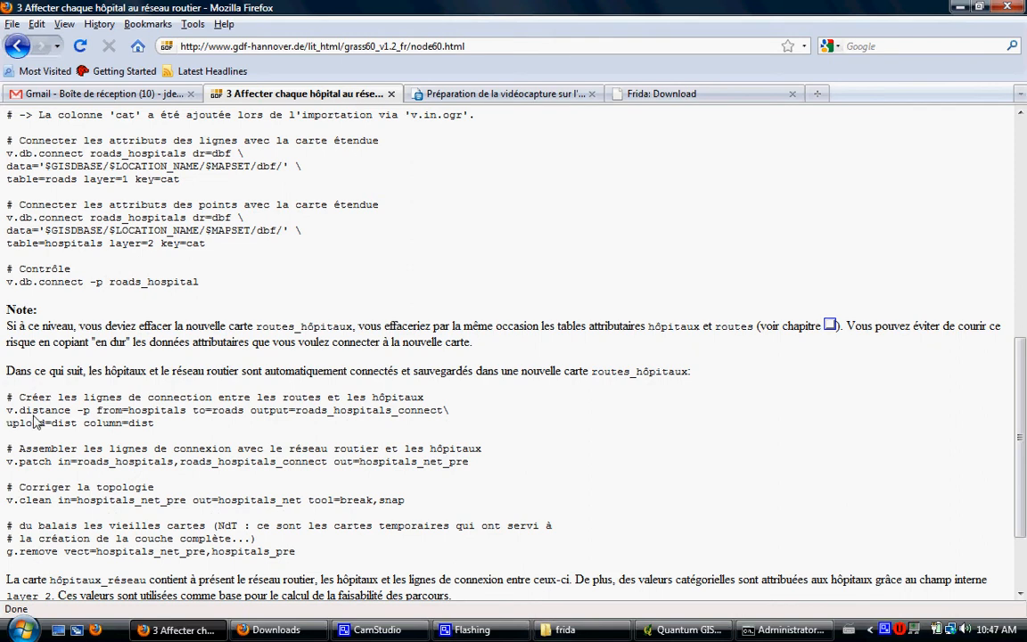
# Return to Quantum GIS, move the GRASS Tools window off the map, and examine two hospital points relative to nearby roads
pyautogui.click(704, 632)
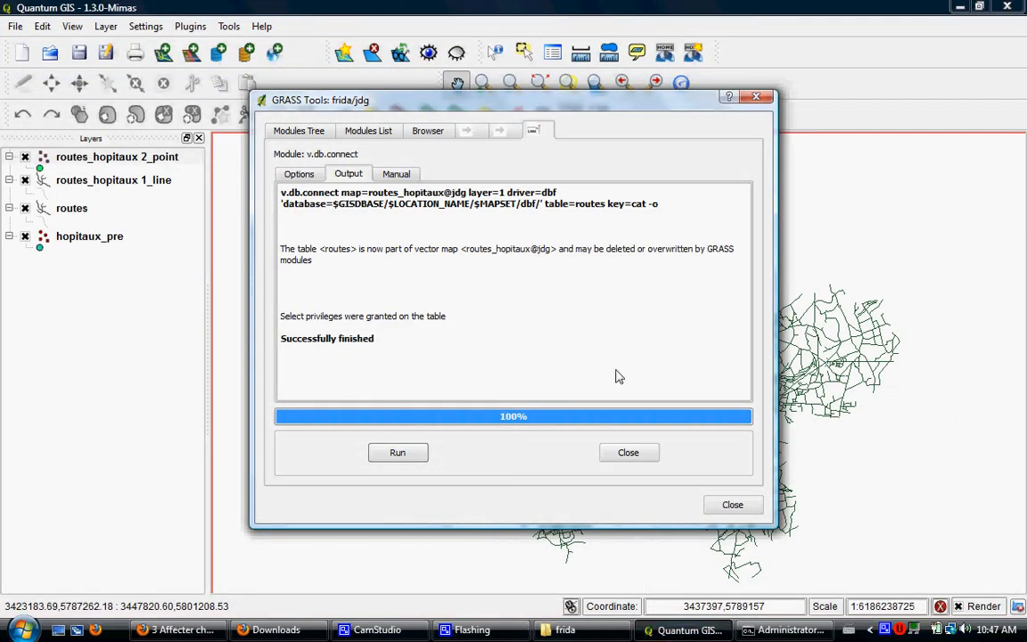
pyautogui.moveTo(597, 105); pyautogui.dragTo(866, 382)
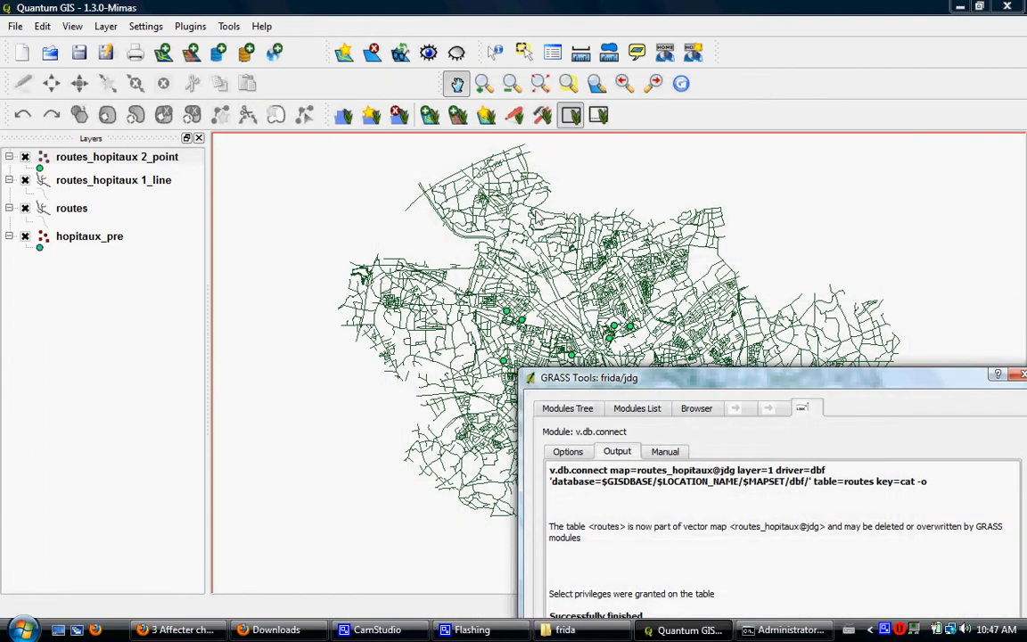
pyautogui.click(483, 83)
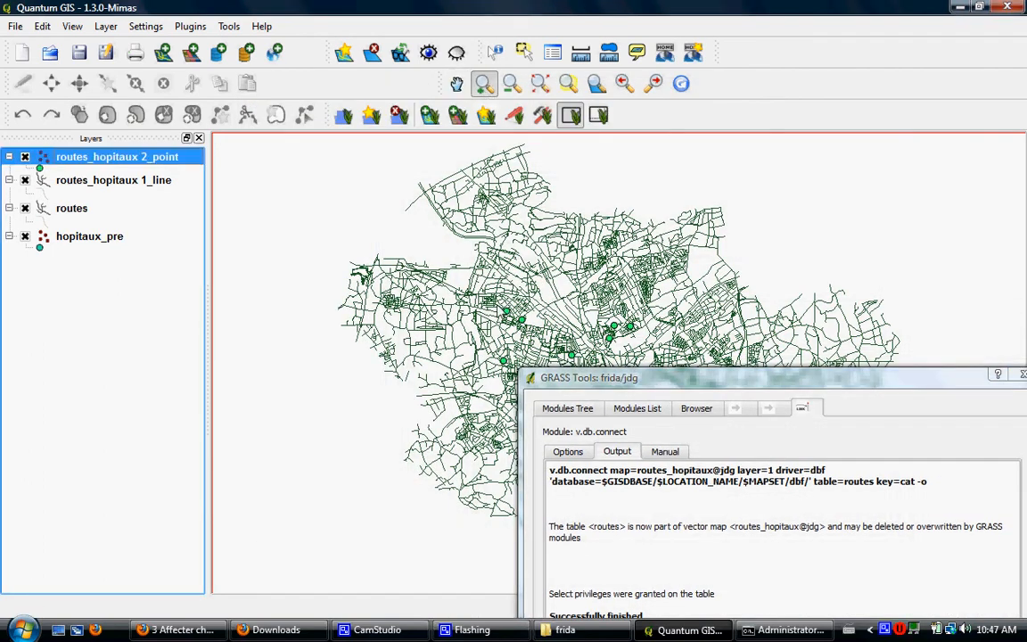
pyautogui.moveTo(499, 303); pyautogui.dragTo(538, 330)
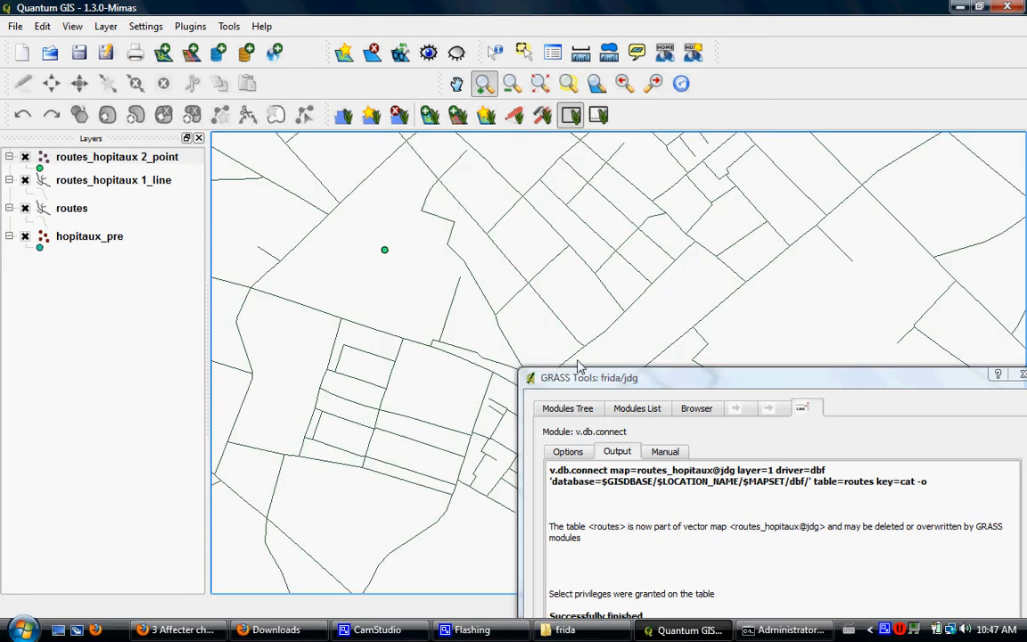
pyautogui.moveTo(617, 384); pyautogui.dragTo(819, 456)
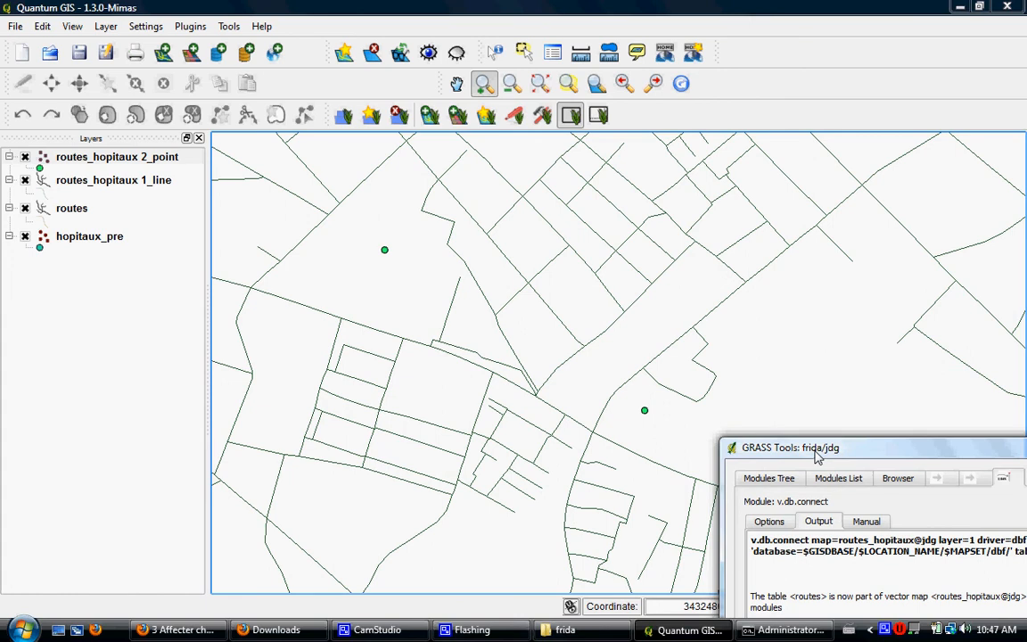
# Copy the tutorial's v.distance command line from Firefox, without the upload and column options, and paste it into the Windows command prompt
pyautogui.moveTo(818, 453); pyautogui.dragTo(500, 170)
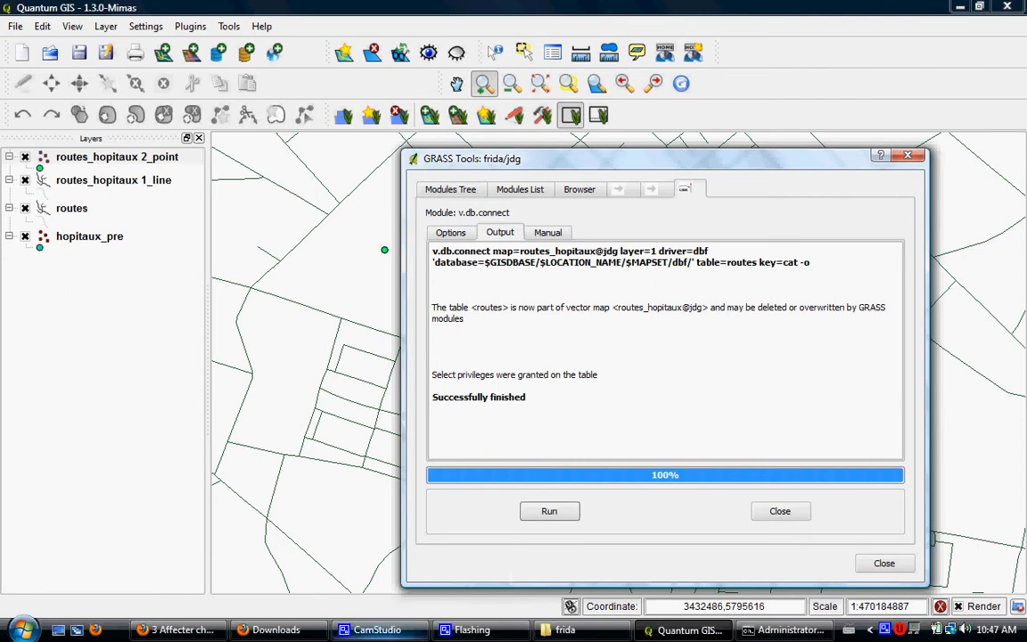
pyautogui.click(214, 629)
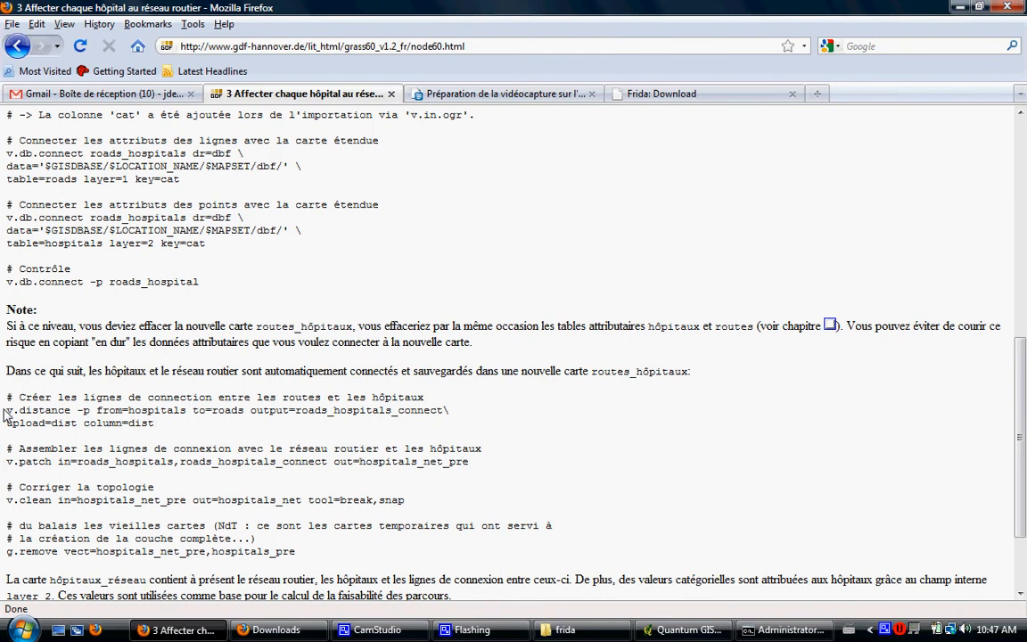
pyautogui.moveTo(5, 414); pyautogui.dragTo(447, 414)
pyautogui.press('cmd+c')
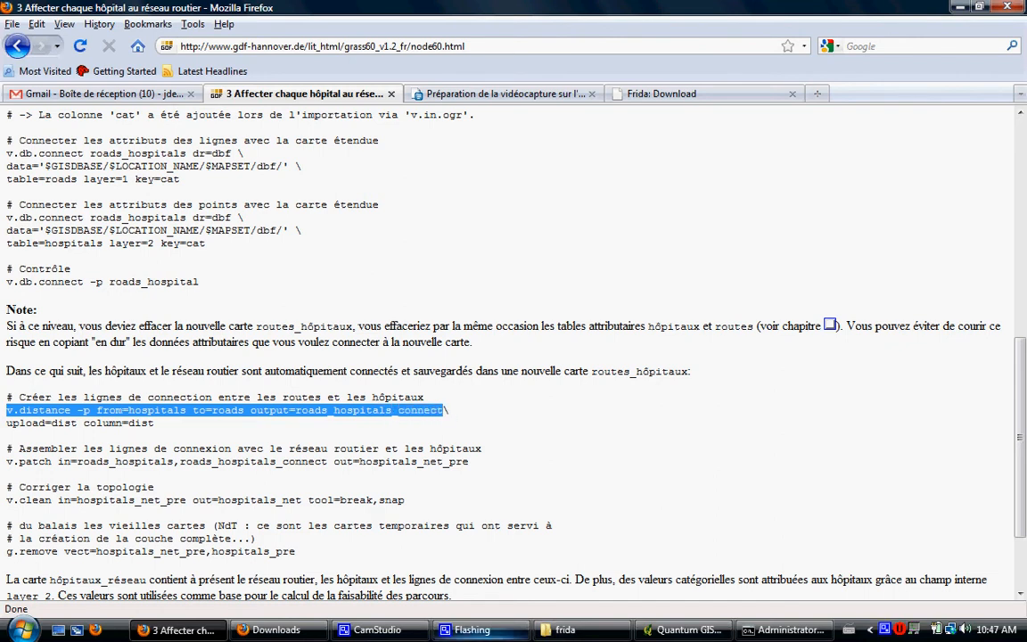
pyautogui.hotkey('alt', 'Tab')
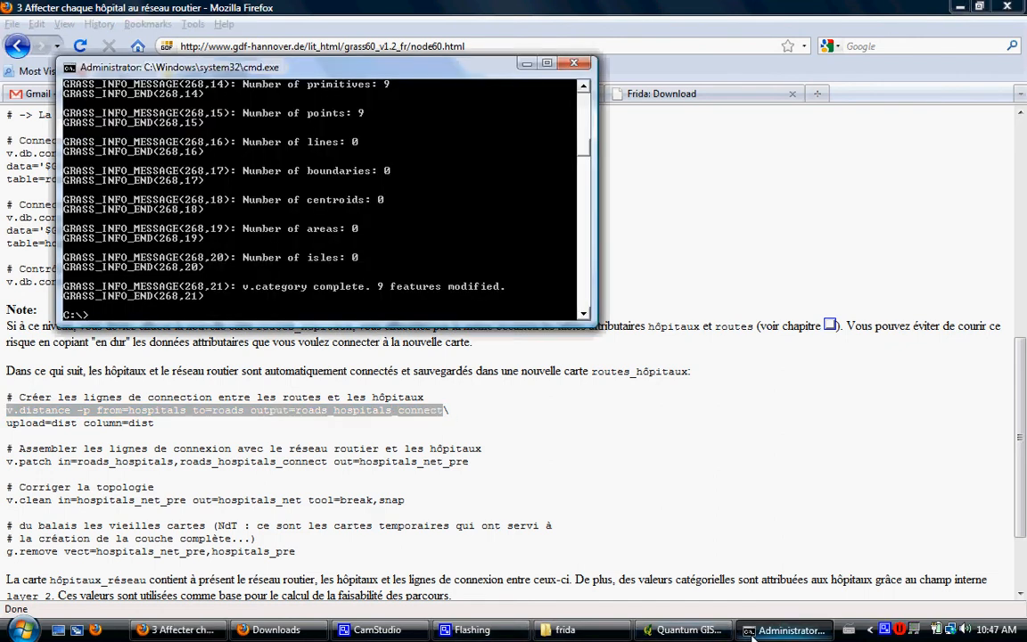
pyautogui.rightClick(410, 217)
pyautogui.click(445, 252)
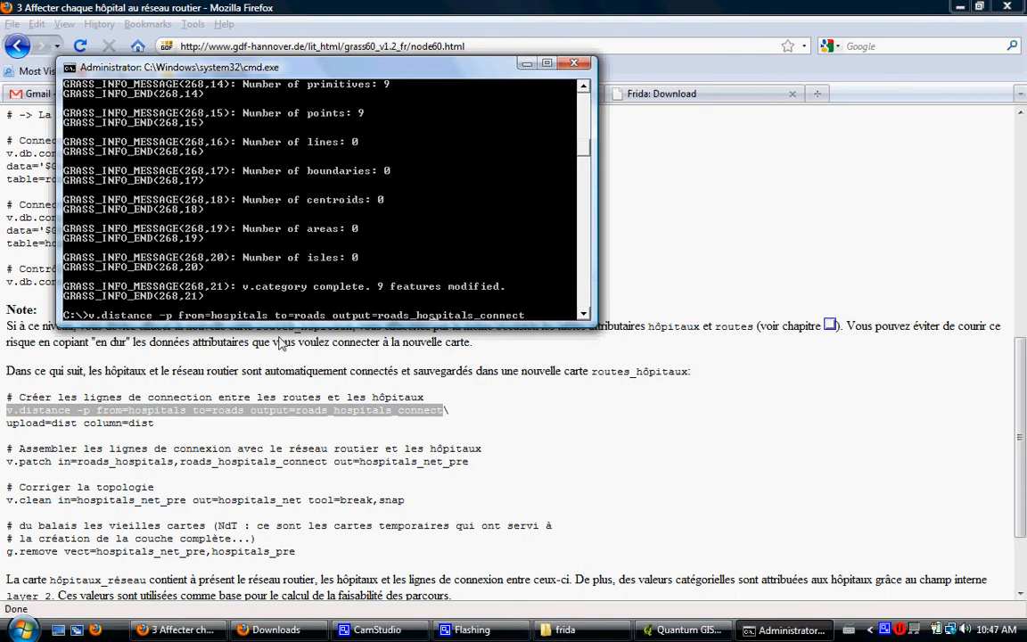
# Edit the pasted v.distance command to use from=hopitaux and to=routes
pyautogui.press('BackSpace')
pyautogui.press('BackSpace')
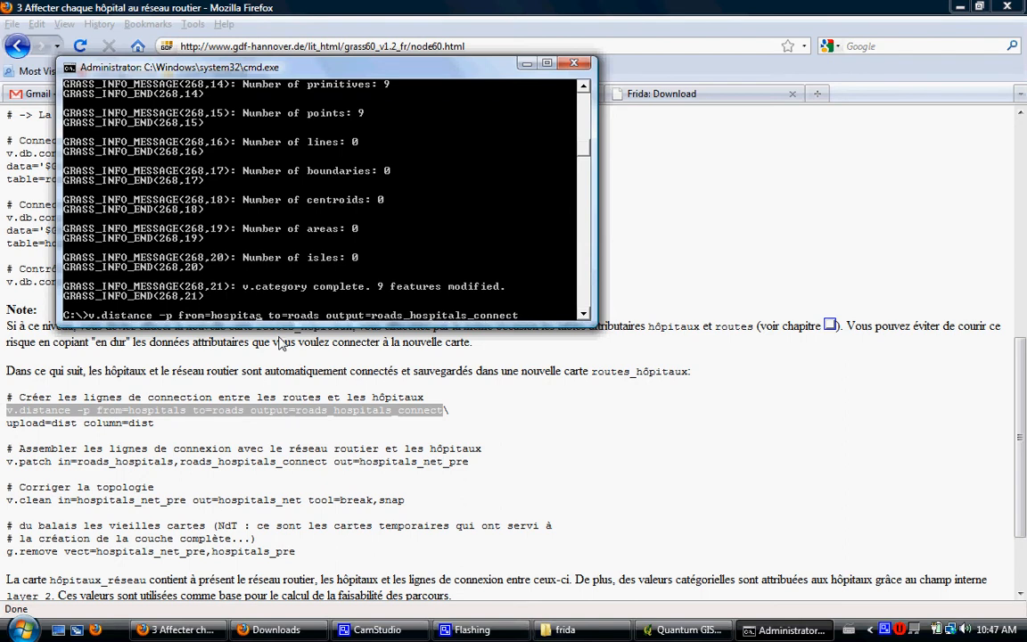
pyautogui.press('BackSpace')
pyautogui.press('BackSpace')
pyautogui.press('BackSpace')
pyautogui.press('BackSpace')
pyautogui.press('BackSpace')
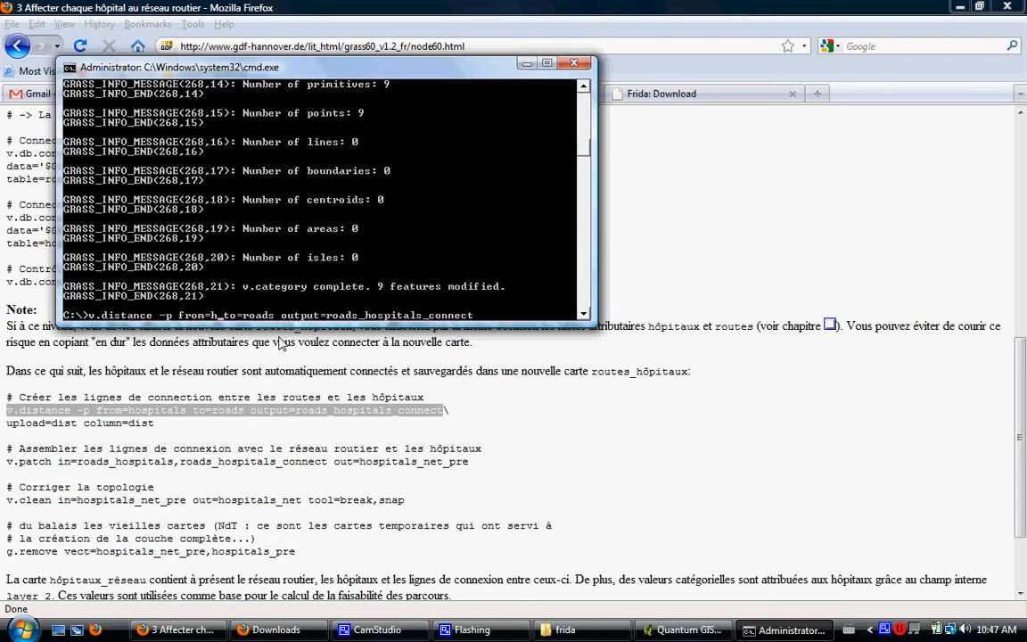
pyautogui.write('opitaux')
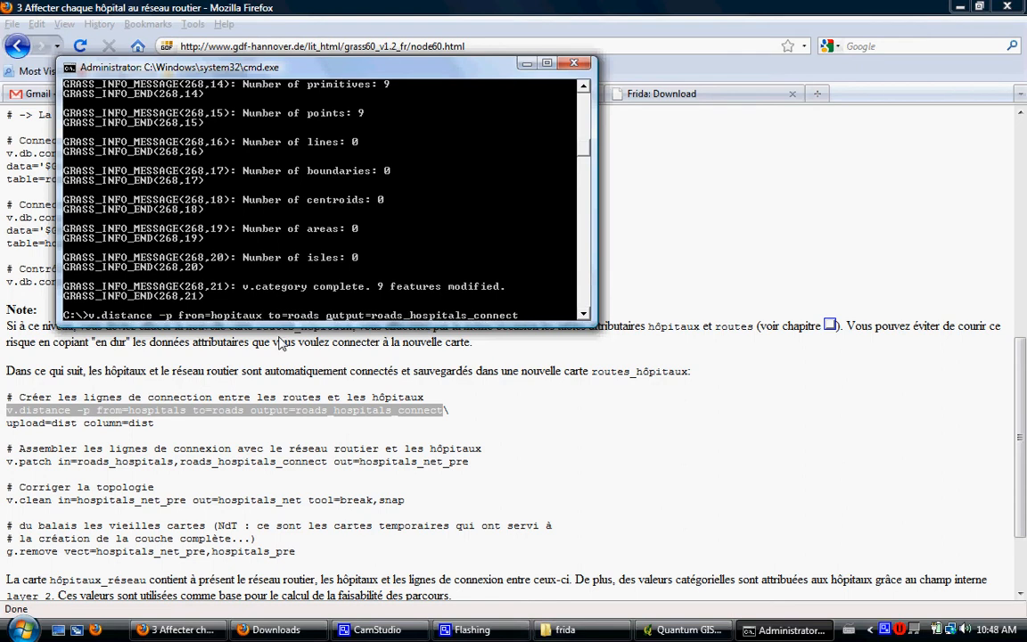
pyautogui.press('BackSpace')
pyautogui.press('BackSpace')
pyautogui.press('BackSpace')
pyautogui.press('BackSpace')
pyautogui.write('outes')
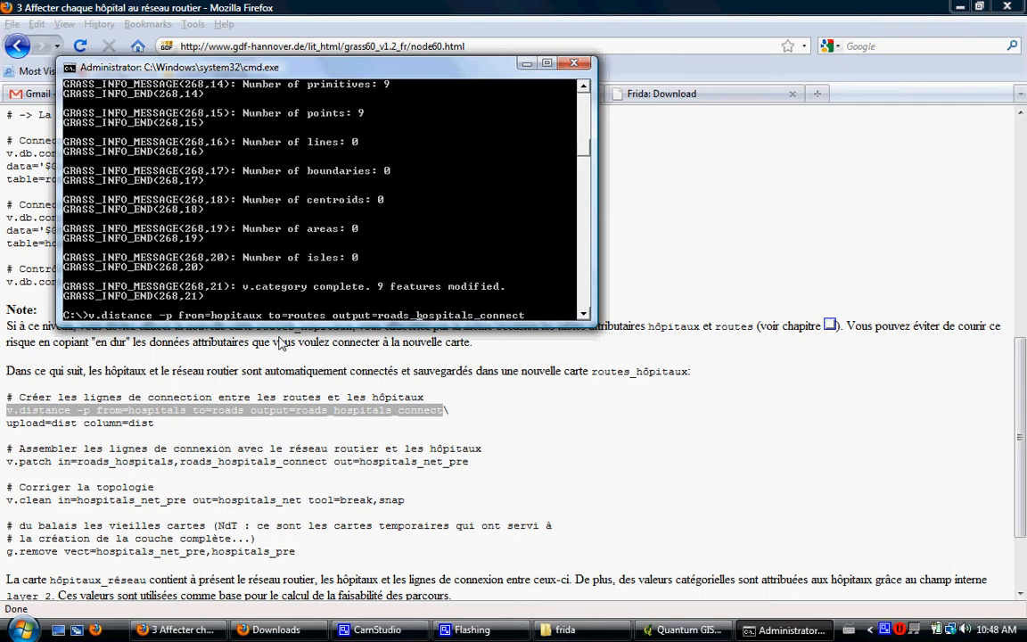
# Set the v.distance output to routes_hopitaux_connect, append upload=dist column=dist, and run the command
pyautogui.press('BackSpace')
pyautogui.press('BackSpace')
pyautogui.press('BackSpace')
pyautogui.press('BackSpace')
pyautogui.write('outes')
pyautogui.press('BackSpace')
pyautogui.press('BackSpace')
pyautogui.press('BackSpace')
pyautogui.press('BackSpace')
pyautogui.press('BackSpace')
pyautogui.press('BackSpace')
pyautogui.press('BackSpace')
pyautogui.write('pitaux')
pyautogui.write('d=dist column=d')
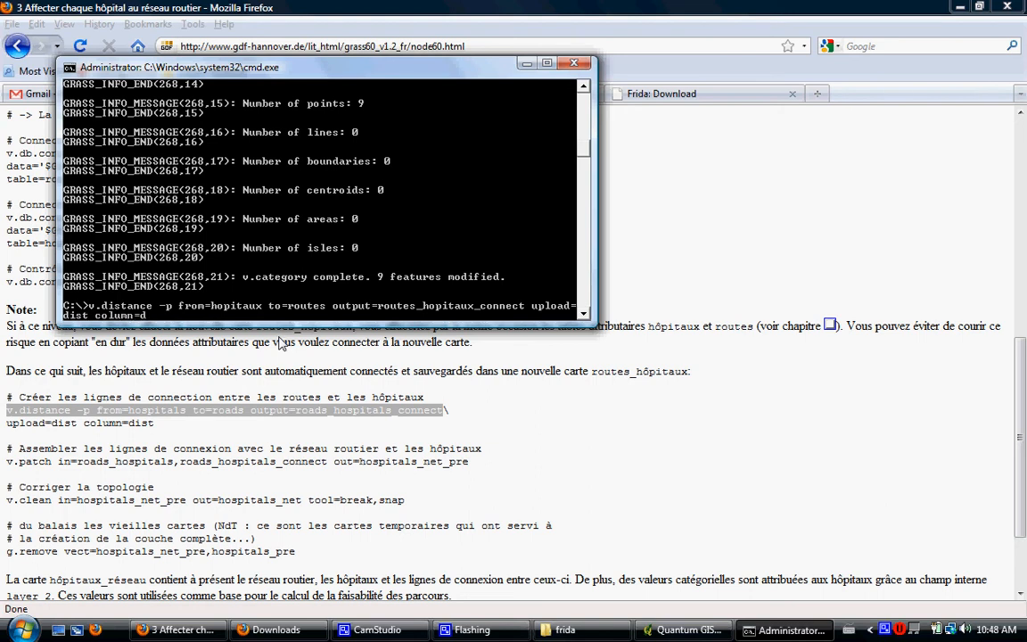
pyautogui.write('ist')
pyautogui.press('Return')
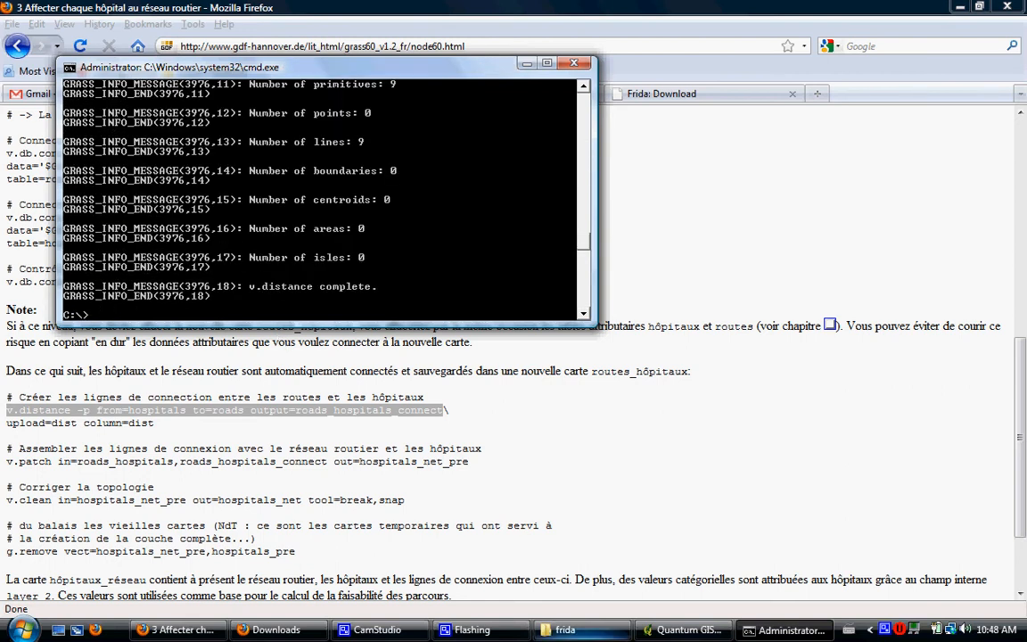
# In Quantum GIS, refresh the GRASS map browser and add the 0_line layer of routes_hopitaux_connect to the map
pyautogui.click(658, 631)
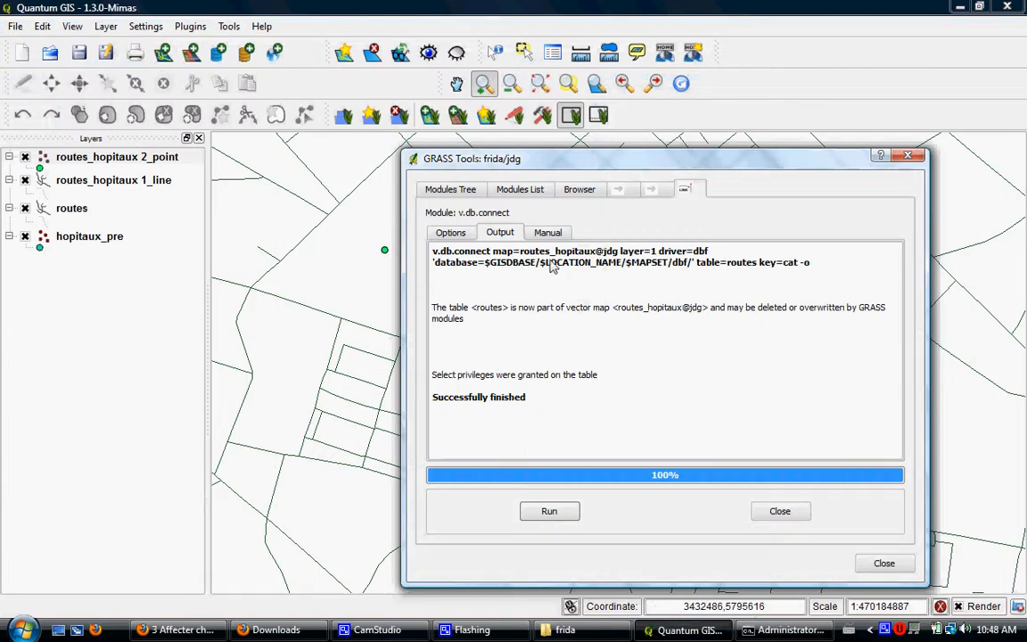
pyautogui.click(584, 191)
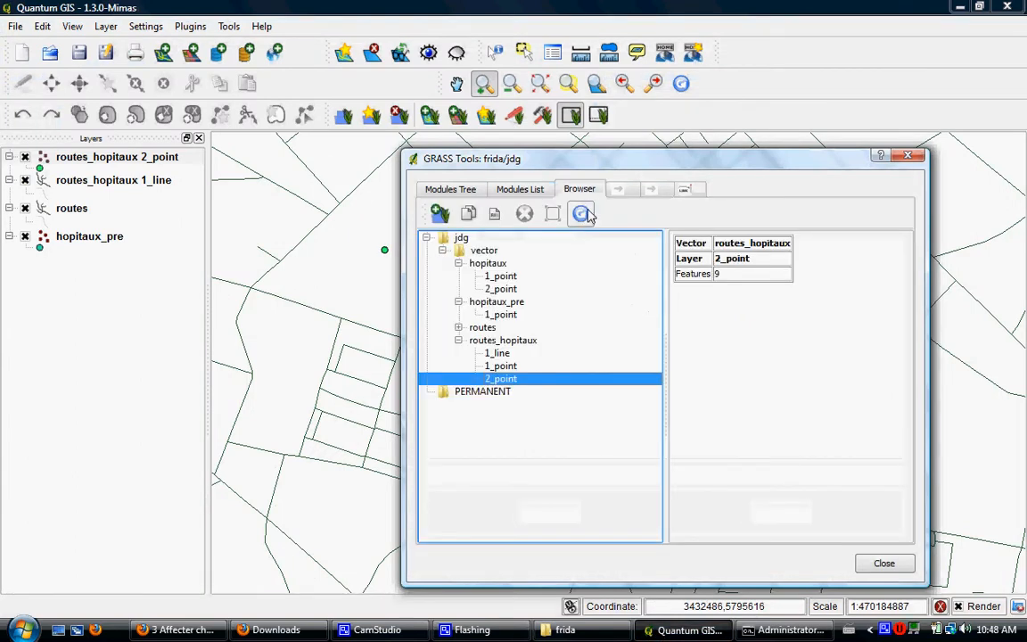
pyautogui.click(581, 213)
pyautogui.click(459, 392)
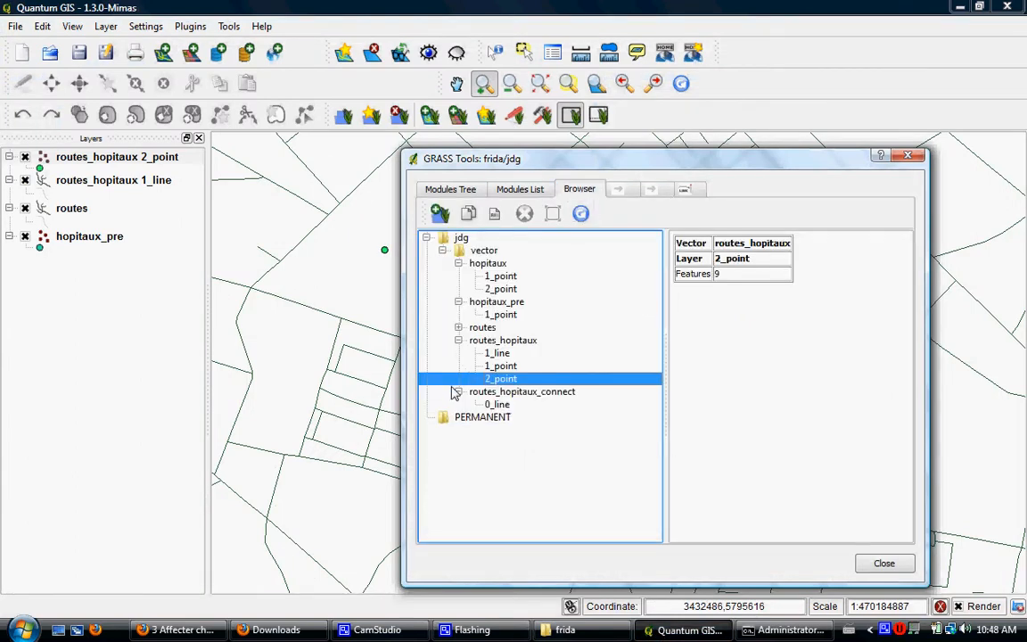
pyautogui.click(496, 404)
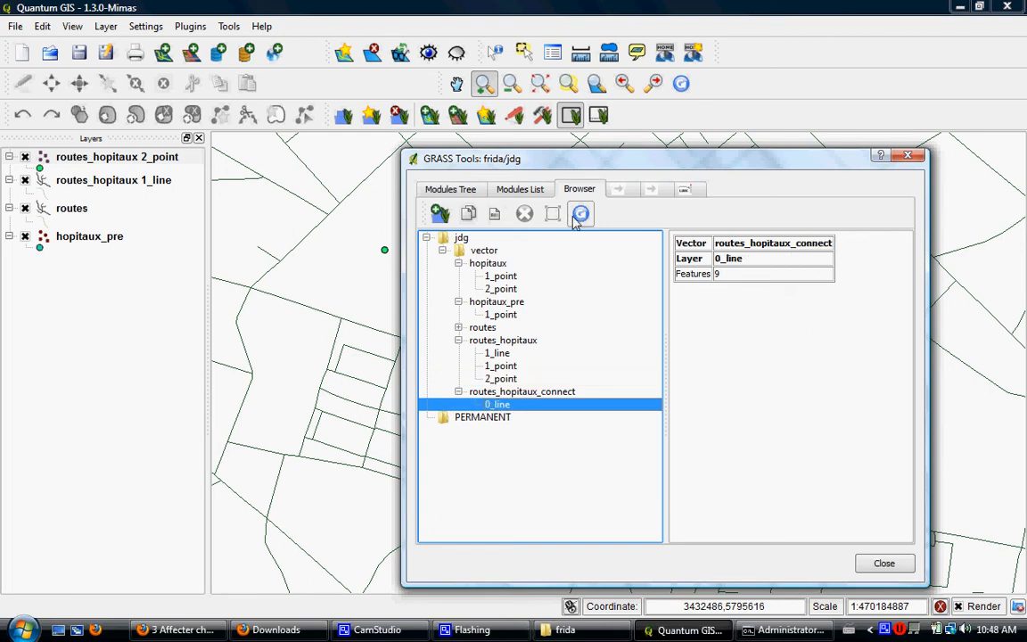
pyautogui.click(438, 212)
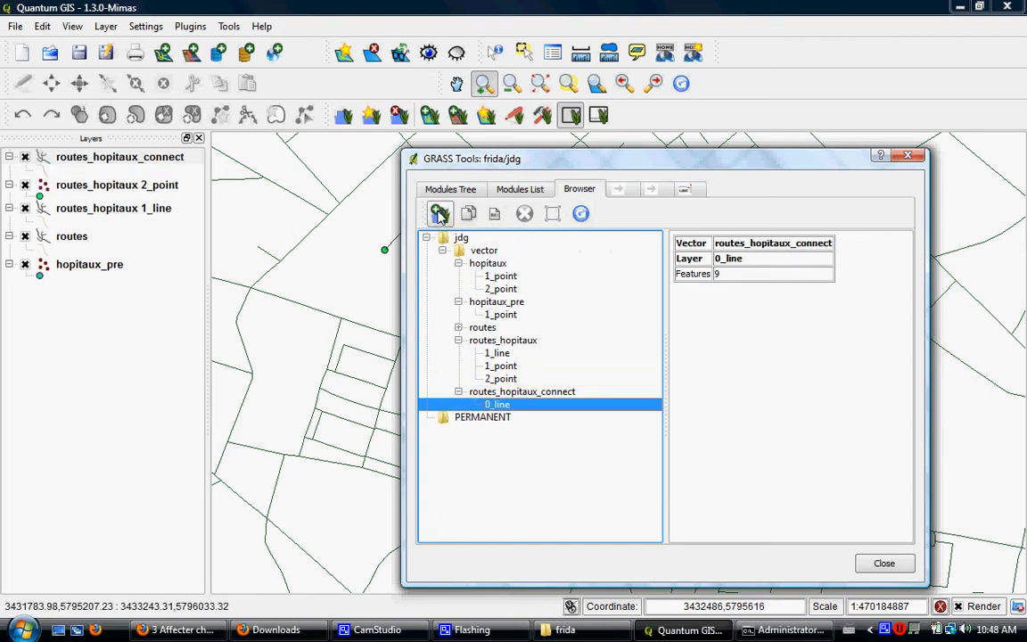
pyautogui.moveTo(539, 160); pyautogui.dragTo(502, 179)
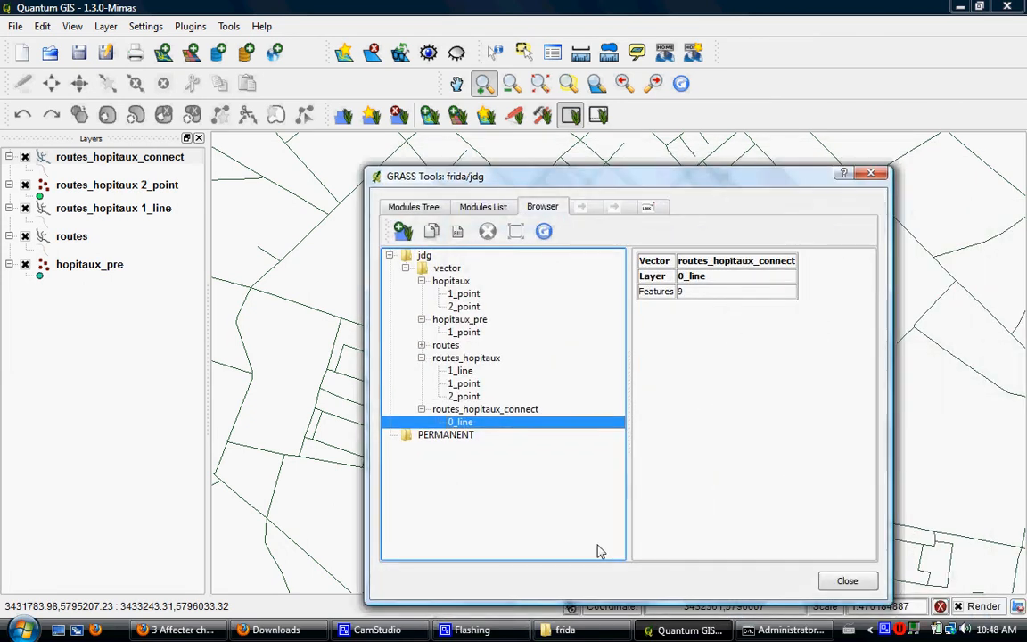
# Copy "v.patch in=" from the tutorial in Firefox and paste it into the Windows command prompt
pyautogui.click(182, 630)
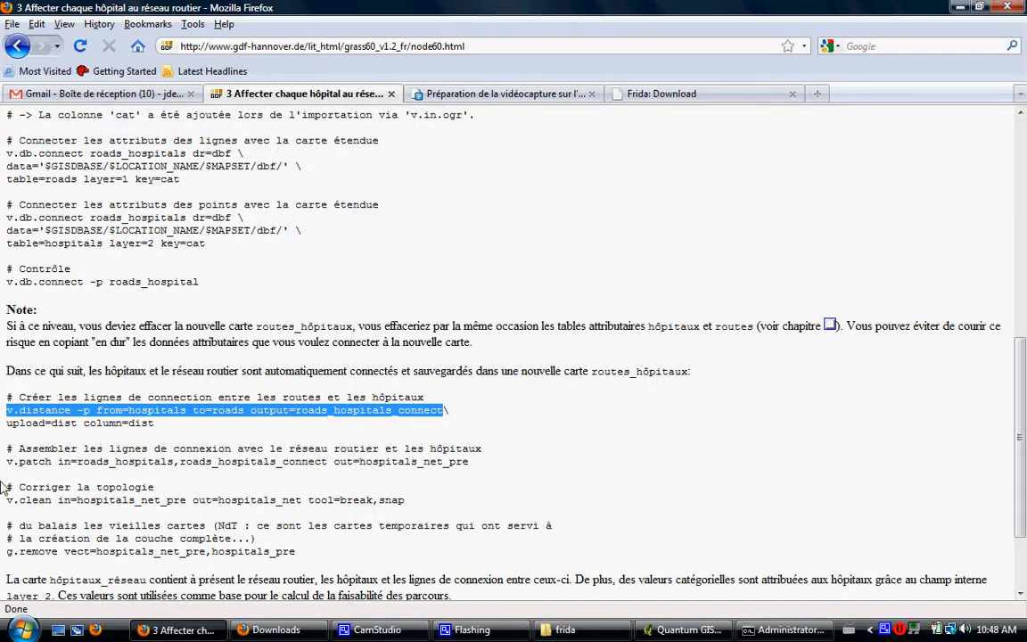
pyautogui.moveTo(7, 467); pyautogui.dragTo(76, 470)
pyautogui.press('cmd+c')
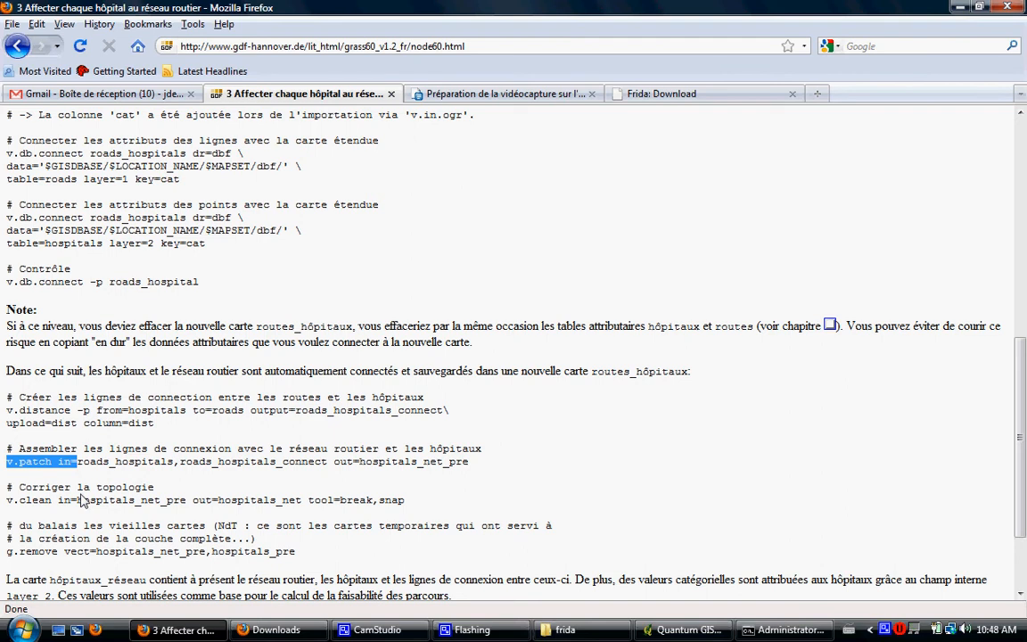
pyautogui.click(785, 630)
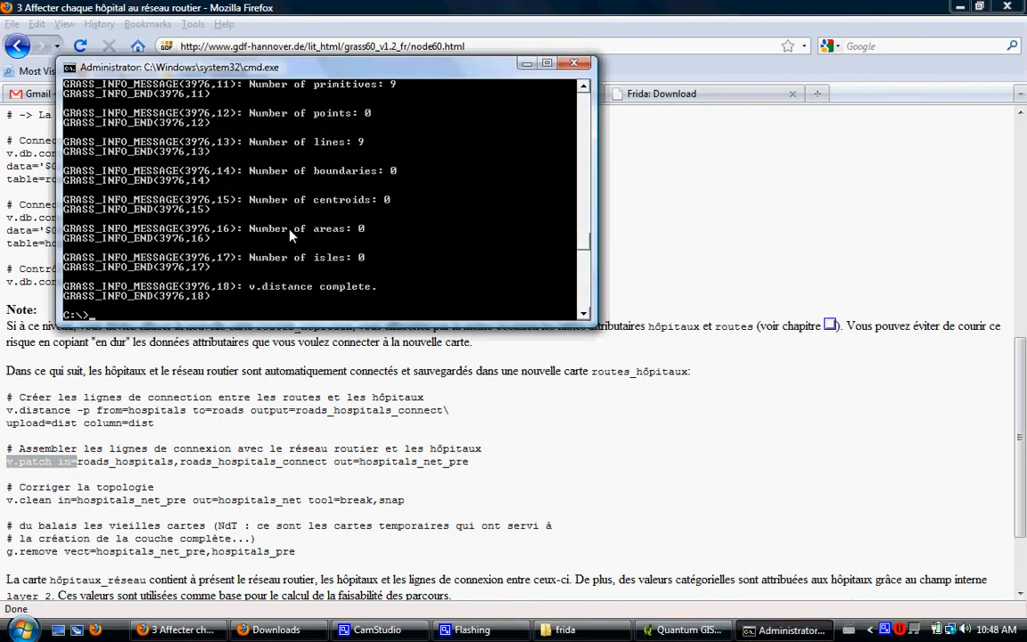
pyautogui.rightClick(448, 269)
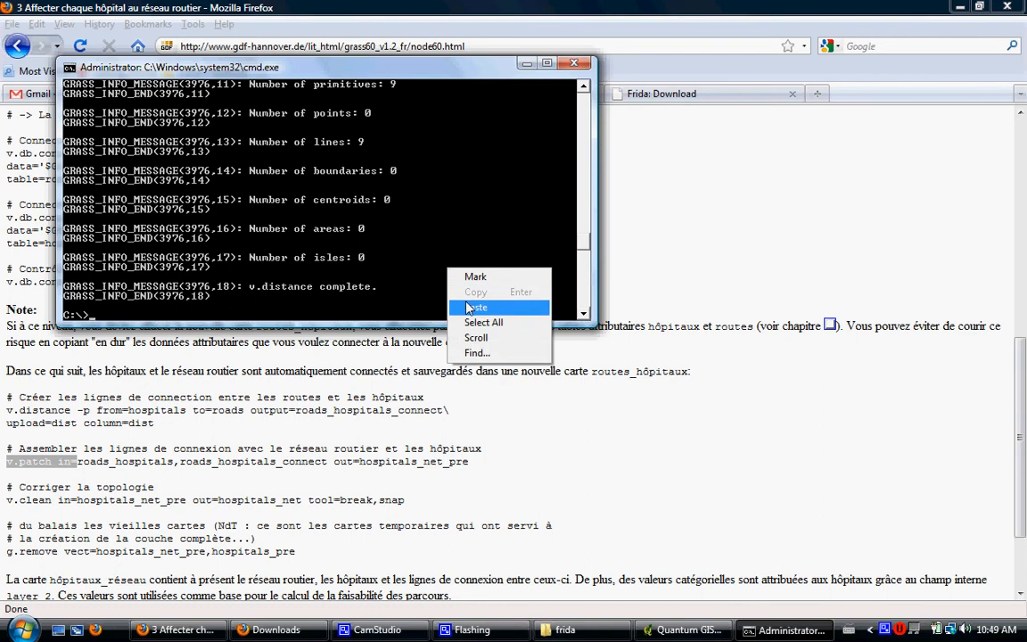
pyautogui.click(468, 308)
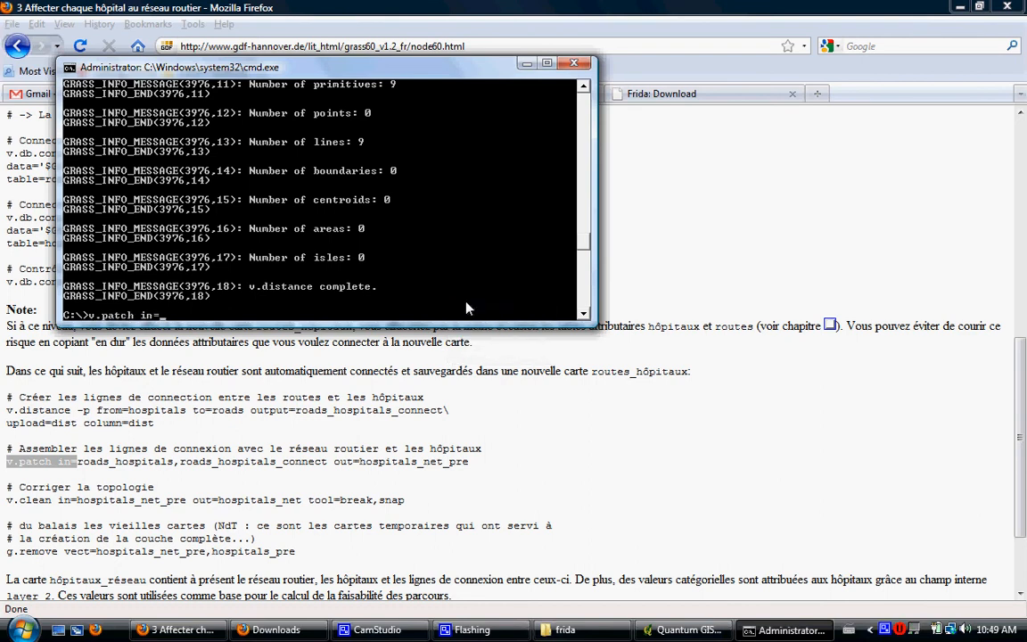
# Complete and run v.patch with inputs routes_hopitaux,routes_hopitaux_connect and output reseau_hopitaux_pre
pyautogui.write('routes_hopitaux')
pyautogui.write(',routes_ho')
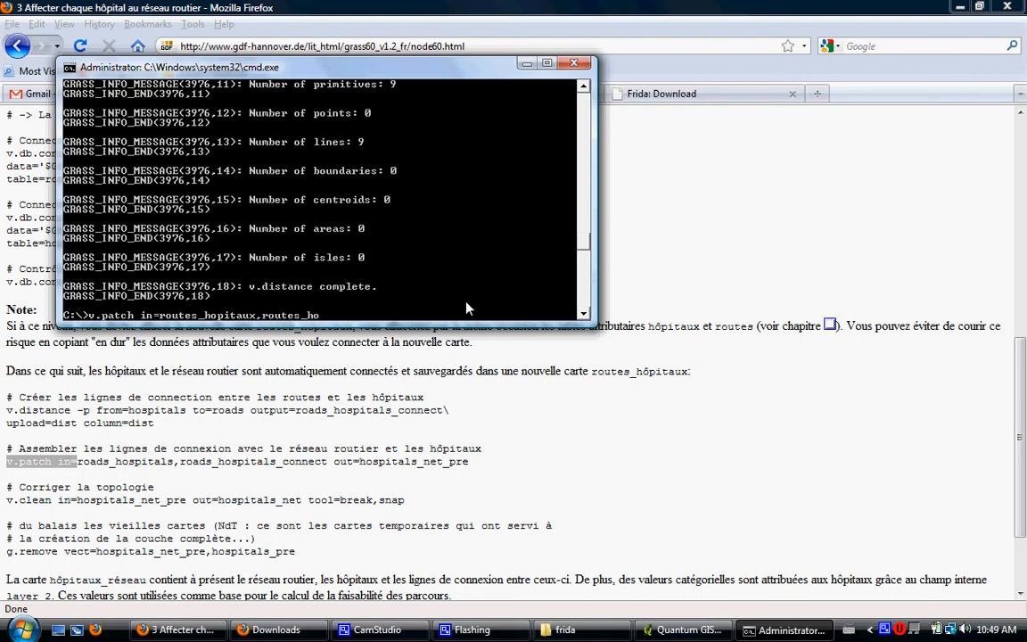
pyautogui.write('pitaux_connect out=r')
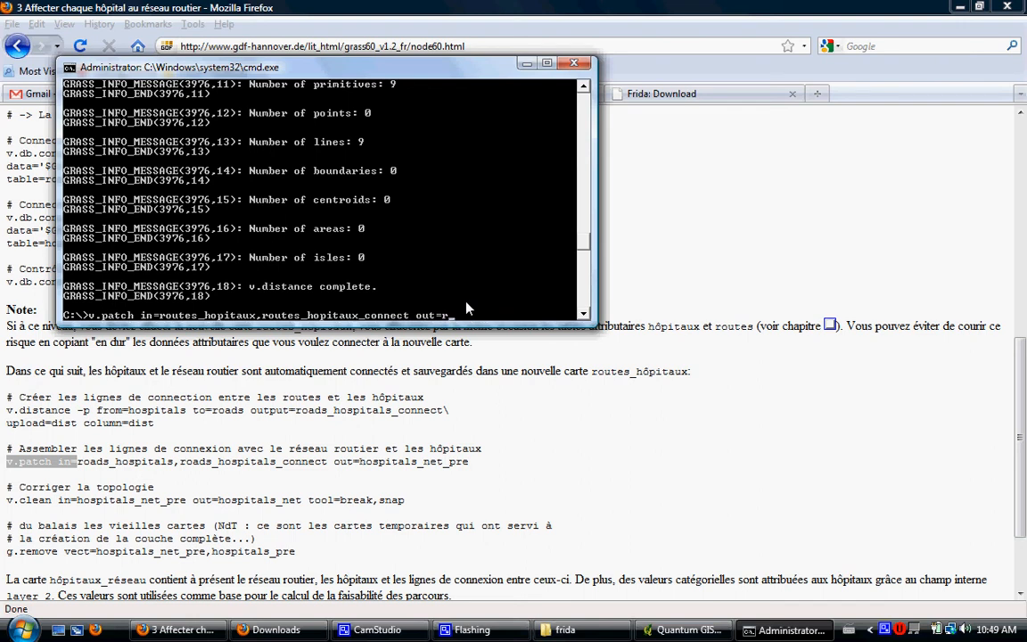
pyautogui.write('eseau_hopitaux+')
pyautogui.press('BackSpace')
pyautogui.write('_pre')
pyautogui.press('Return')
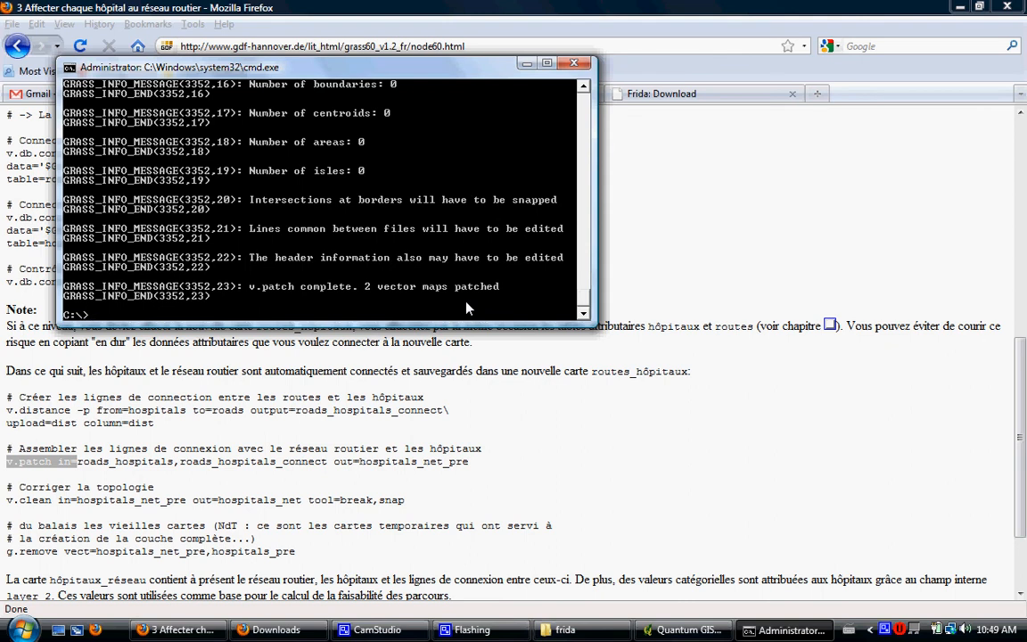
# Run v.clean on reseau_hopitaux_pre with output reseau_hopitaux and tool=break,snap to correct the topology
pyautogui.write('v.clean in=reseau_hopit')
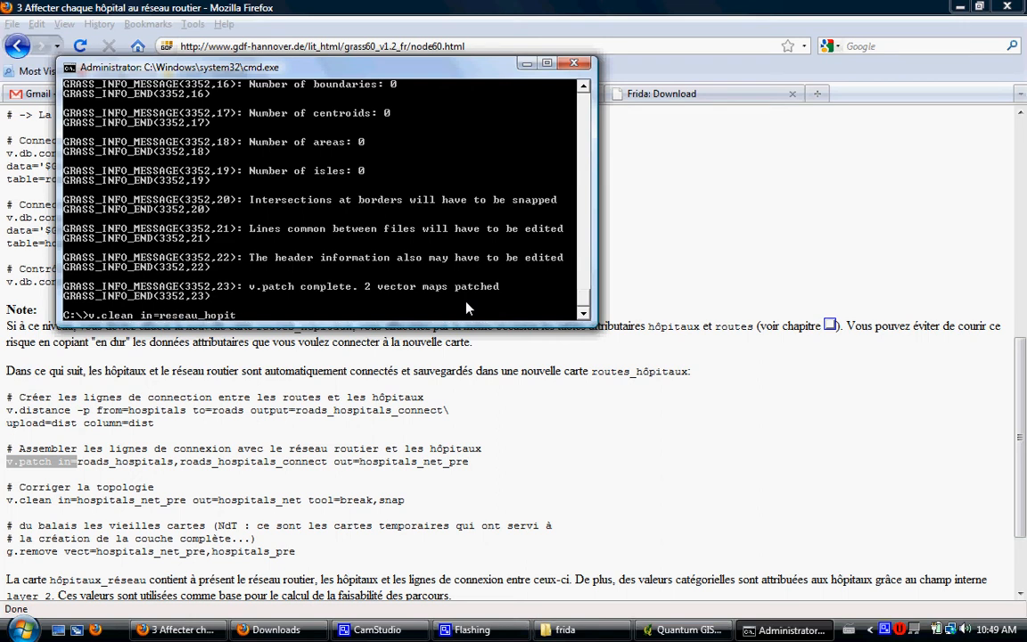
pyautogui.write('aux')
pyautogui.write('_pre')
pyautogui.write(' out=')
pyautogui.write('reseau_')
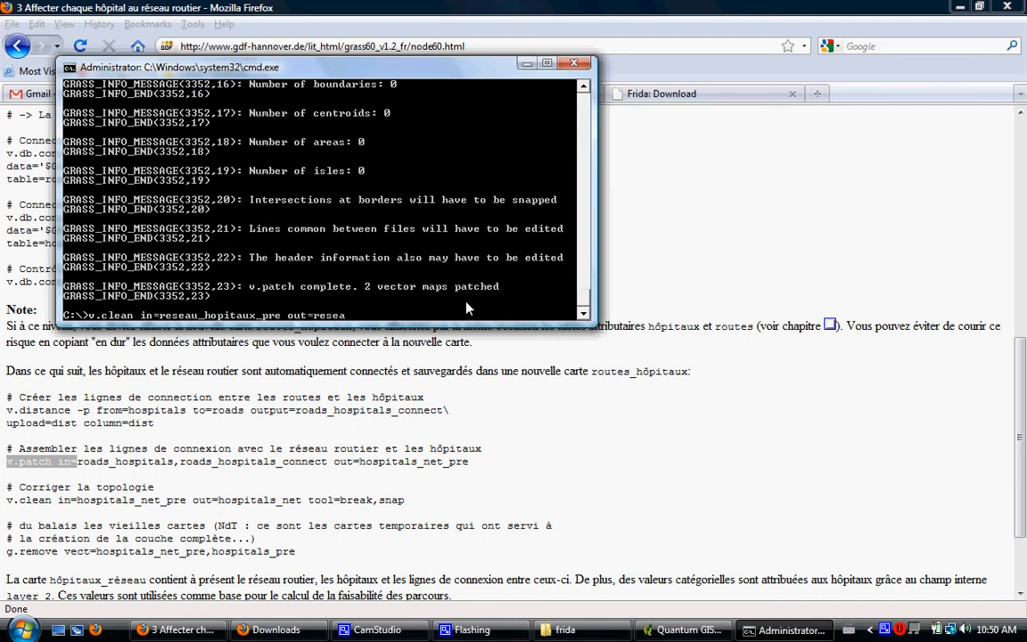
pyautogui.write('hopitaux tool=break,')
pyautogui.write('snap')
pyautogui.press('Return')
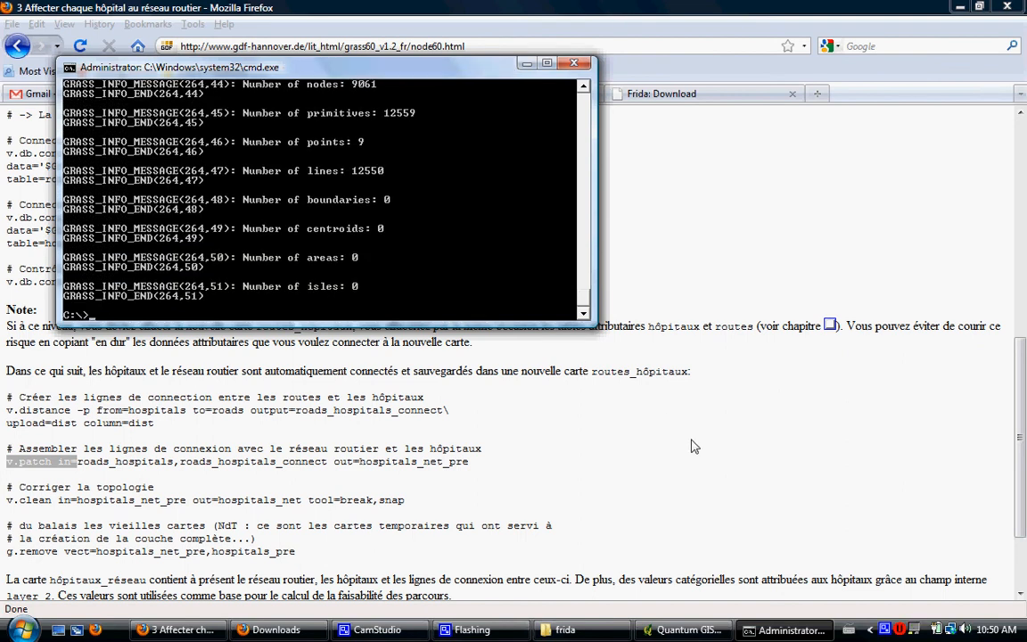
# Return to Firefox, open the tutorial's next section, "4 Affectation des zones d'opération optimales", and read its v.net.alloc instructions
pyautogui.click(659, 432)
pyautogui.scroll(-3, 686, 441)
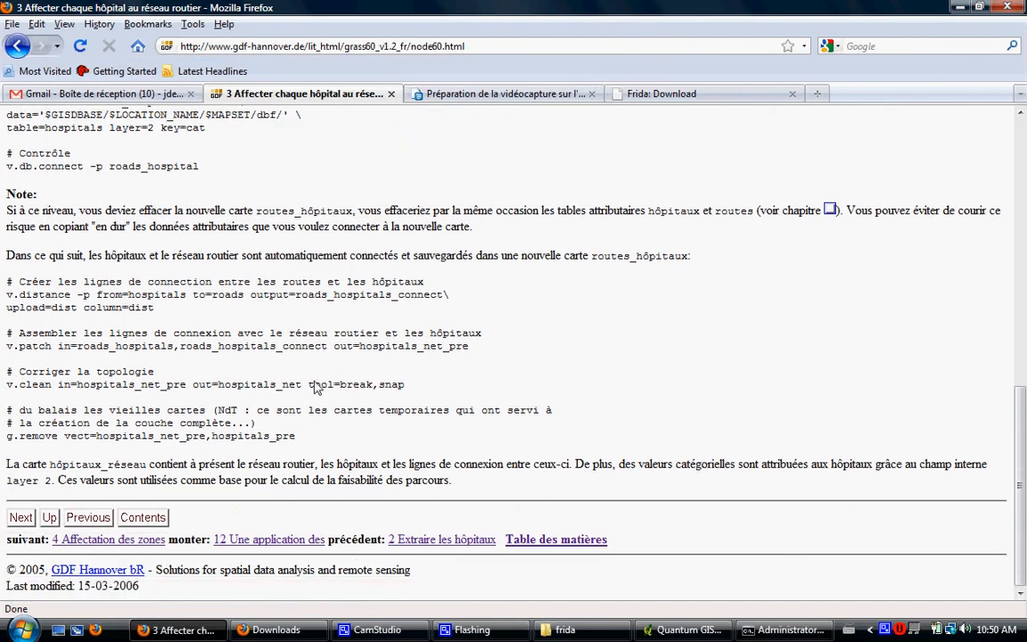
pyautogui.click(22, 518)
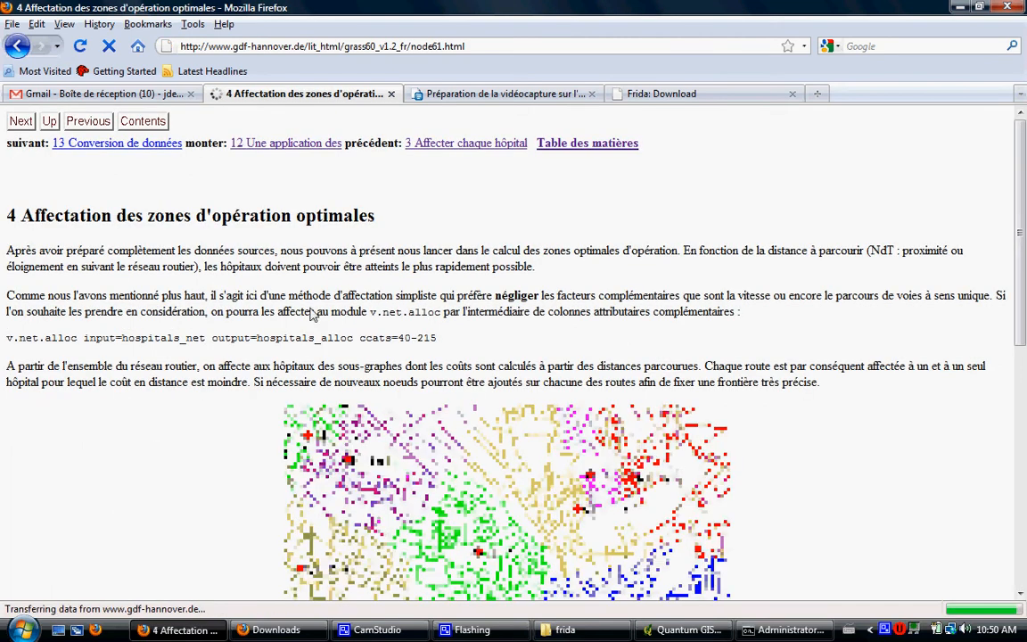
pyautogui.scroll(-1, 563, 288)
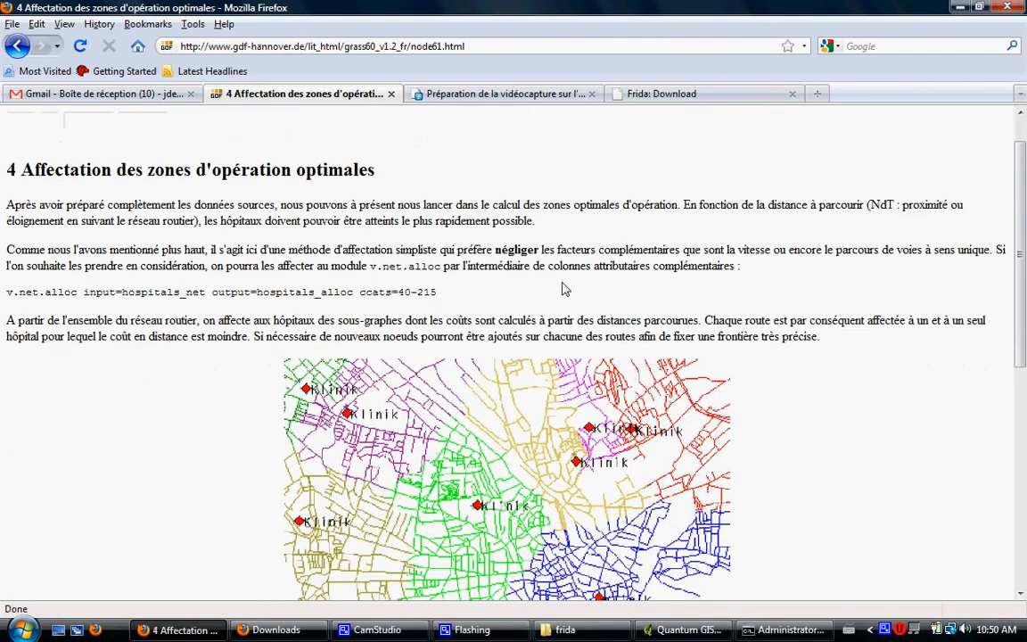
# Switch to the command prompt, display the v.net.alloc help, and enlarge the window to read its usage and parameters
pyautogui.click(792, 633)
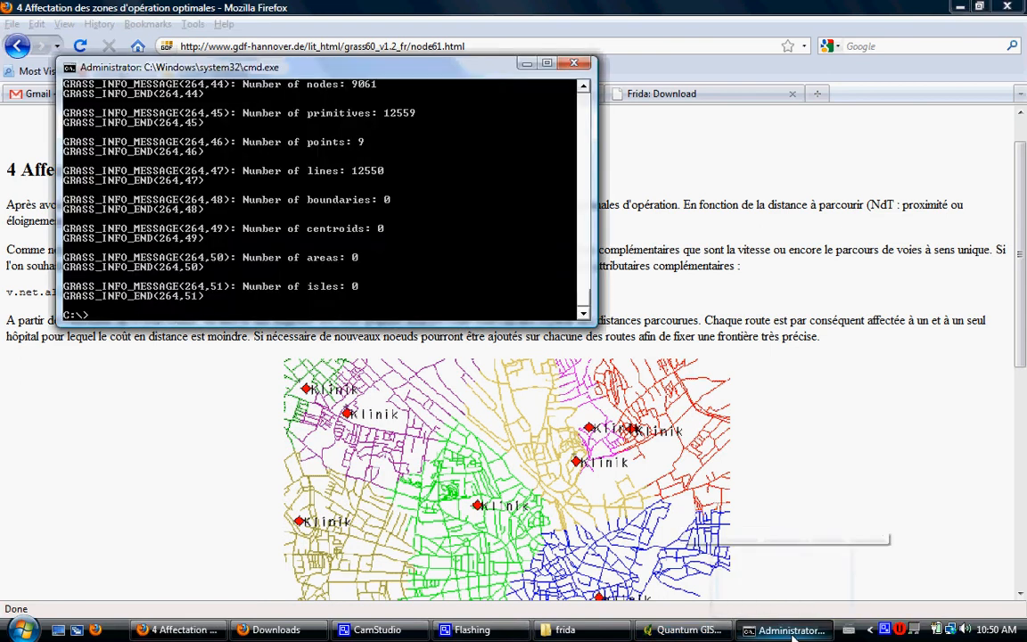
pyautogui.moveTo(424, 76); pyautogui.dragTo(684, 113)
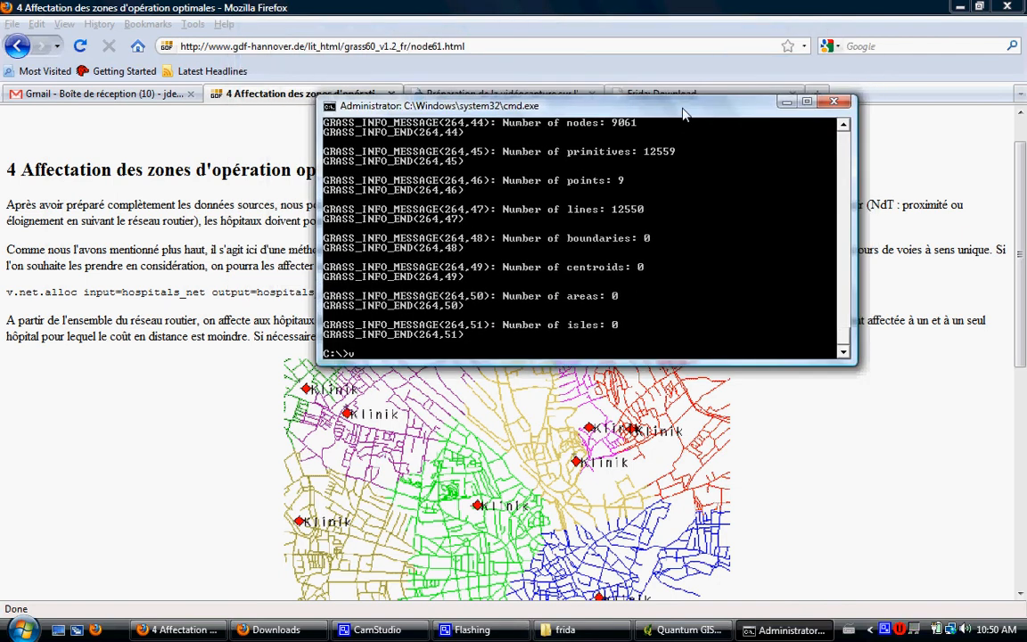
pyautogui.write('v.net.alloc --help')
pyautogui.press('Return')
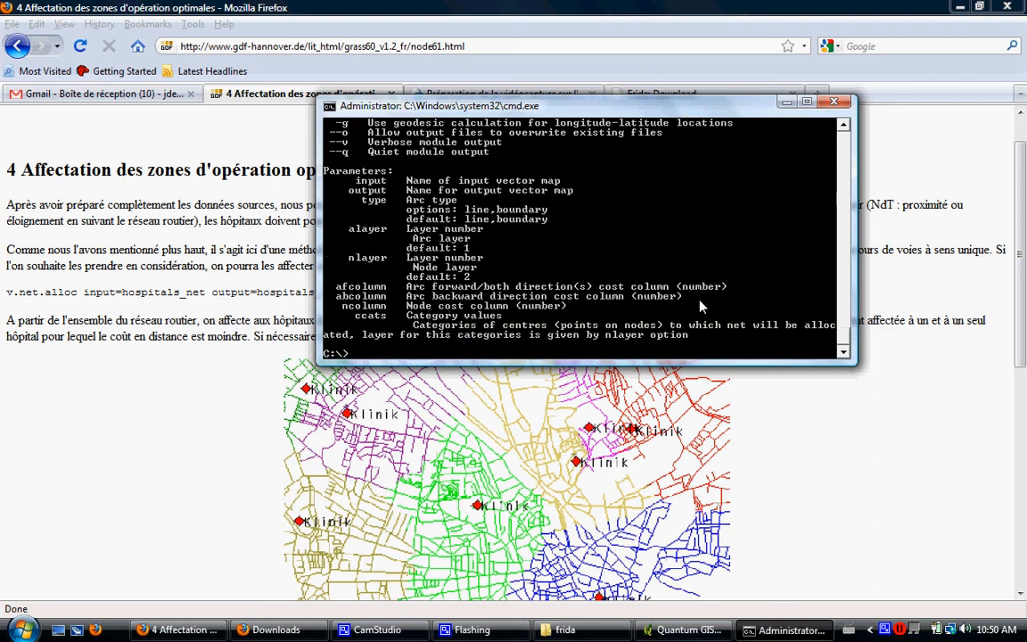
pyautogui.moveTo(708, 364); pyautogui.dragTo(704, 558)
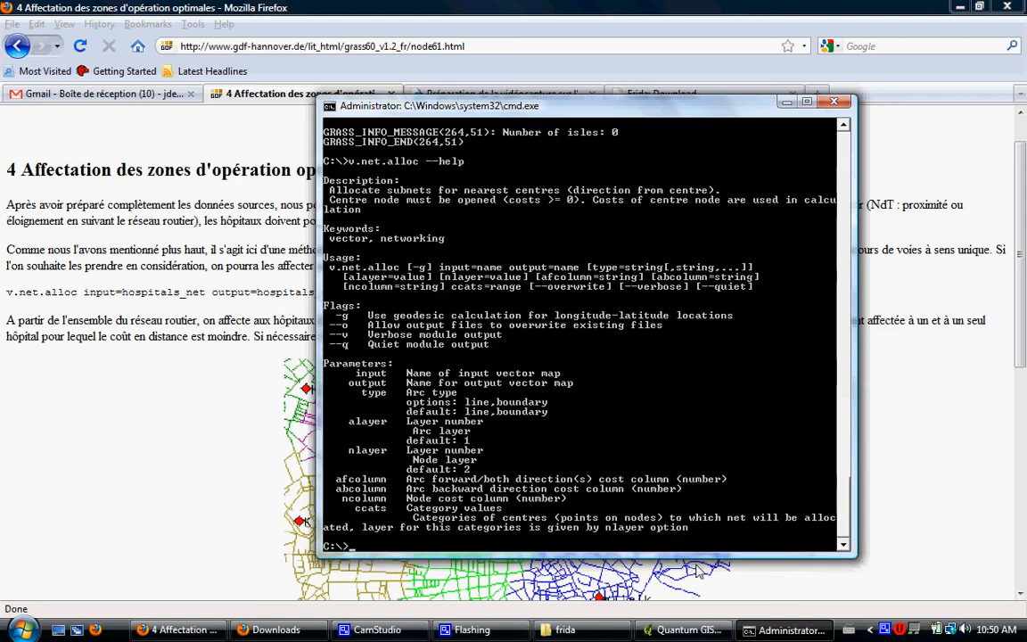
# Begin a v.net.alloc command with input=reseau_hopitaux and output=reseau_hopitaux_alloue, up to the alayer parameter
pyautogui.write('v.ne')
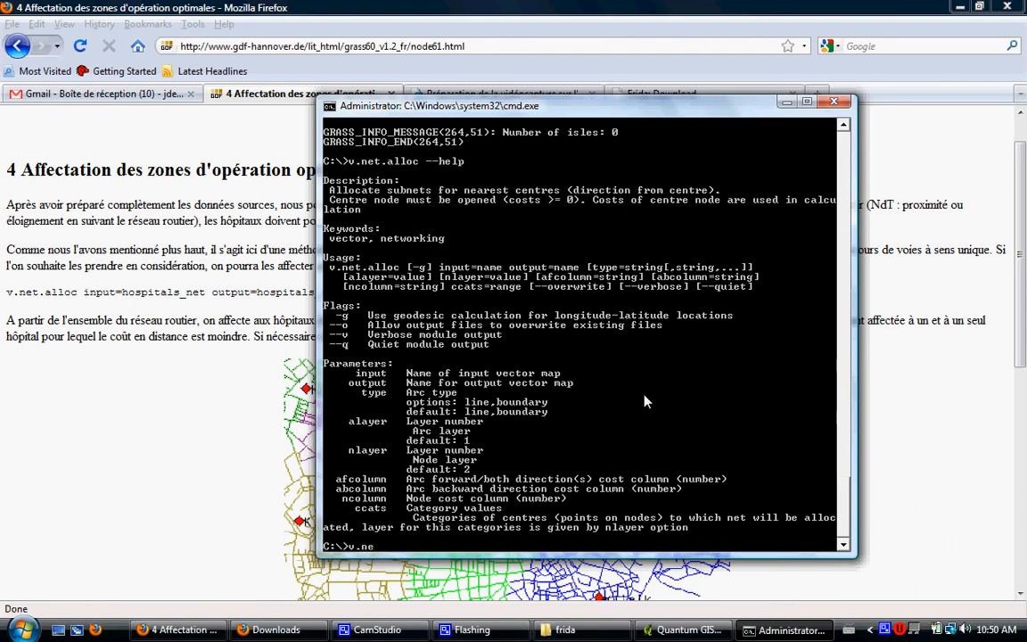
pyautogui.write('t.alloc input=res')
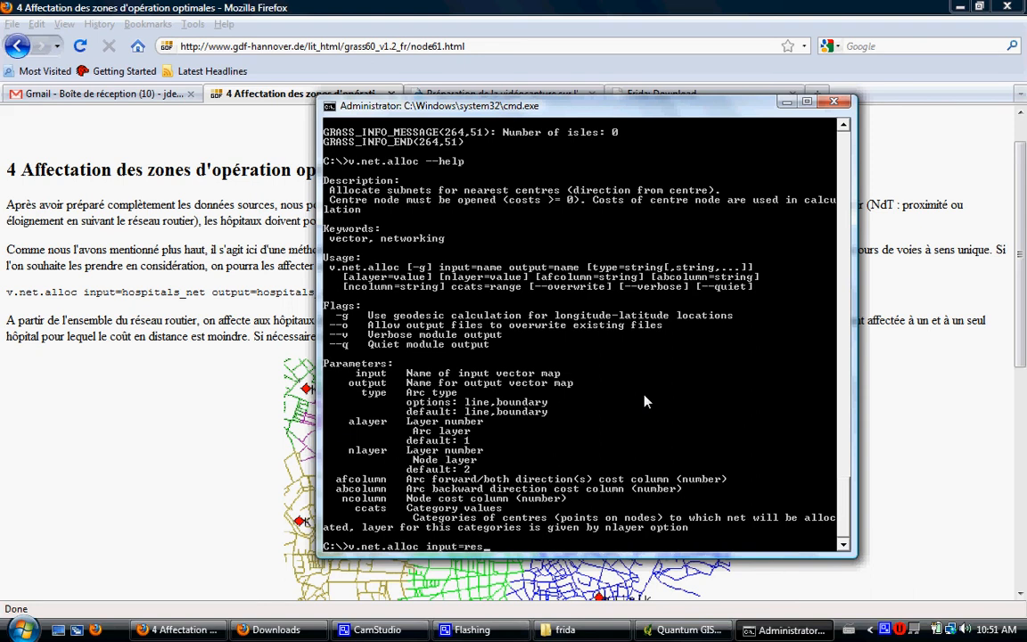
pyautogui.write('eau_hopitaux output')
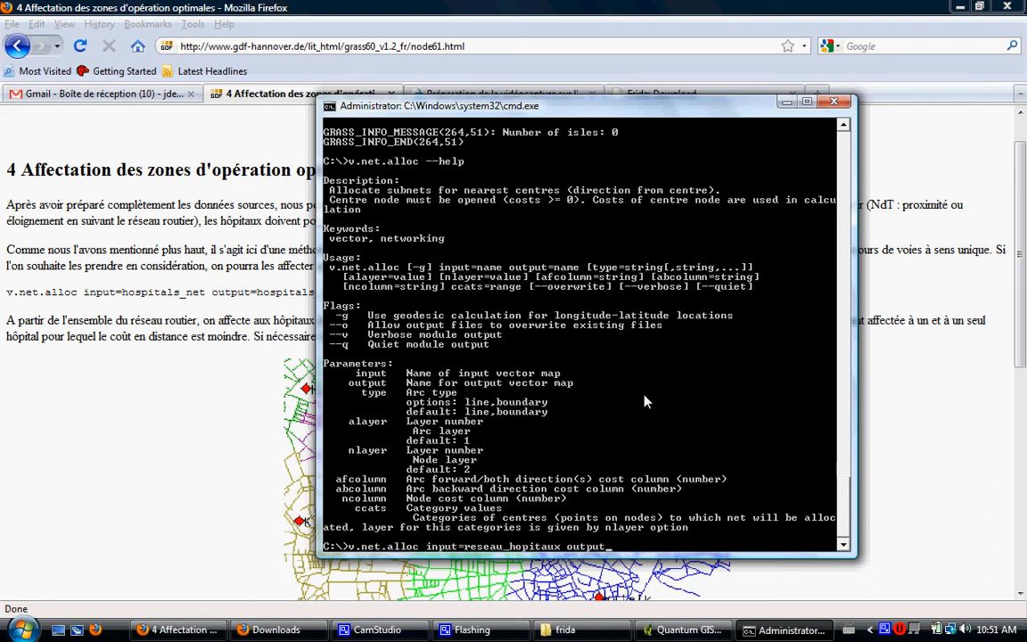
pyautogui.write('=reseau_hopt')
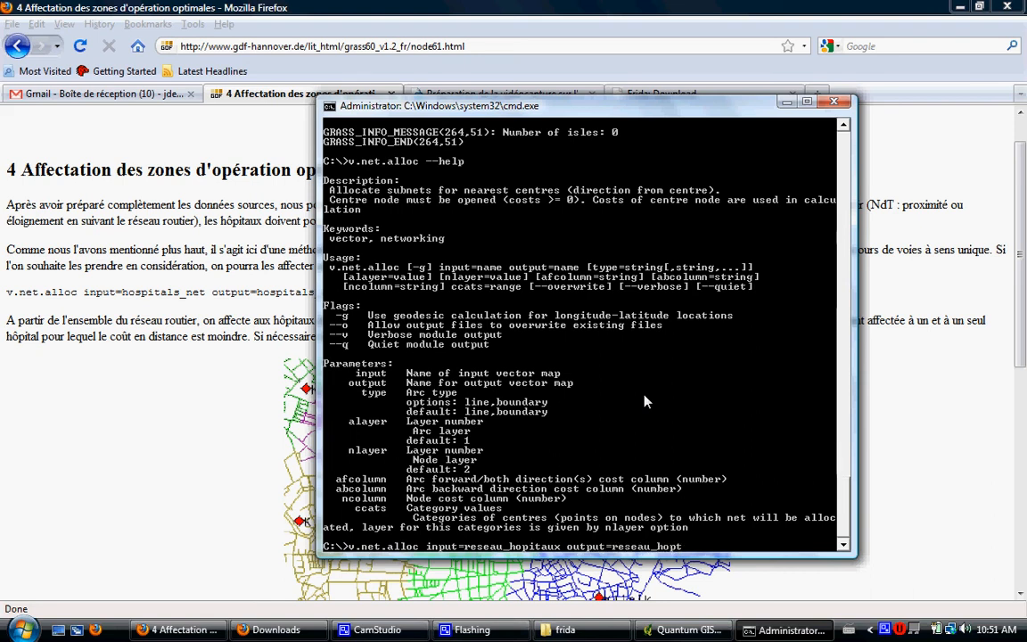
pyautogui.press('BackSpace')
pyautogui.write('itaux_alloue')
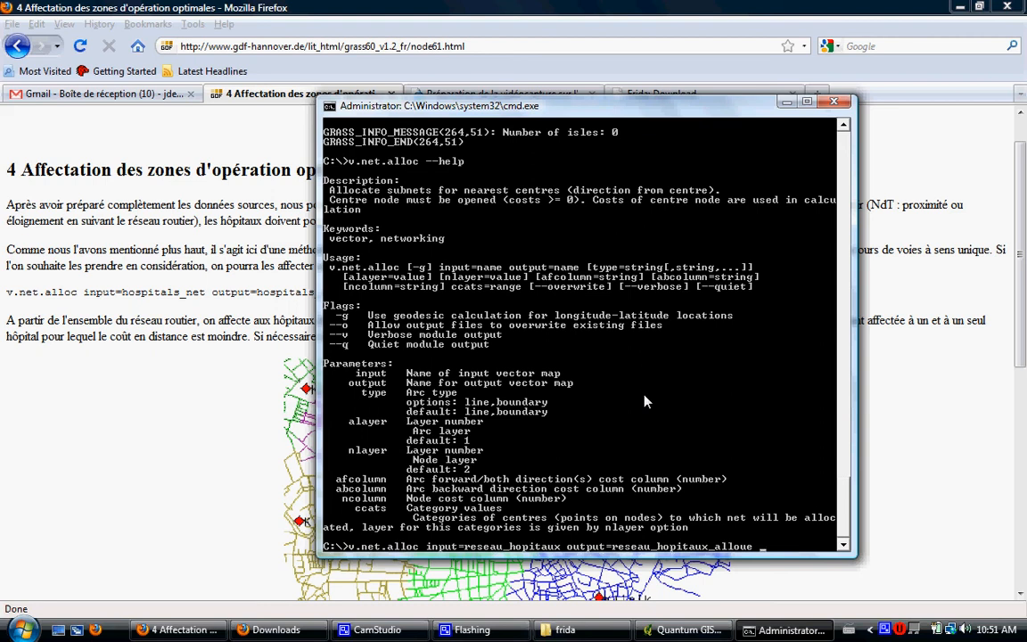
pyautogui.write('alayer=')
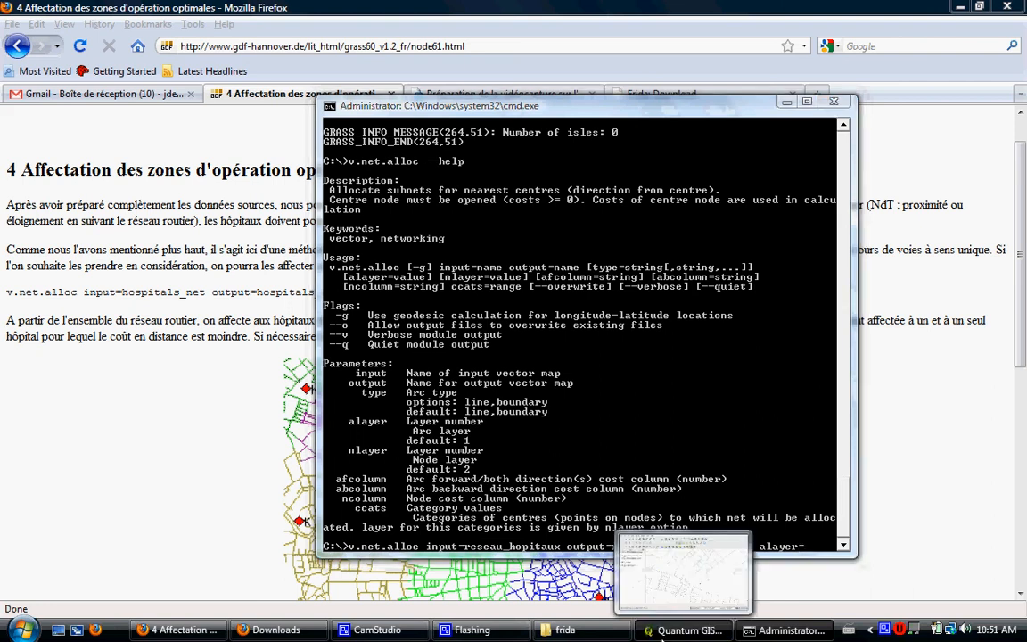
# Switch to Quantum GIS, refresh the GRASS browser, and inspect the 0_line and 1_line layers of reseau_hopitaux
pyautogui.click(660, 632)
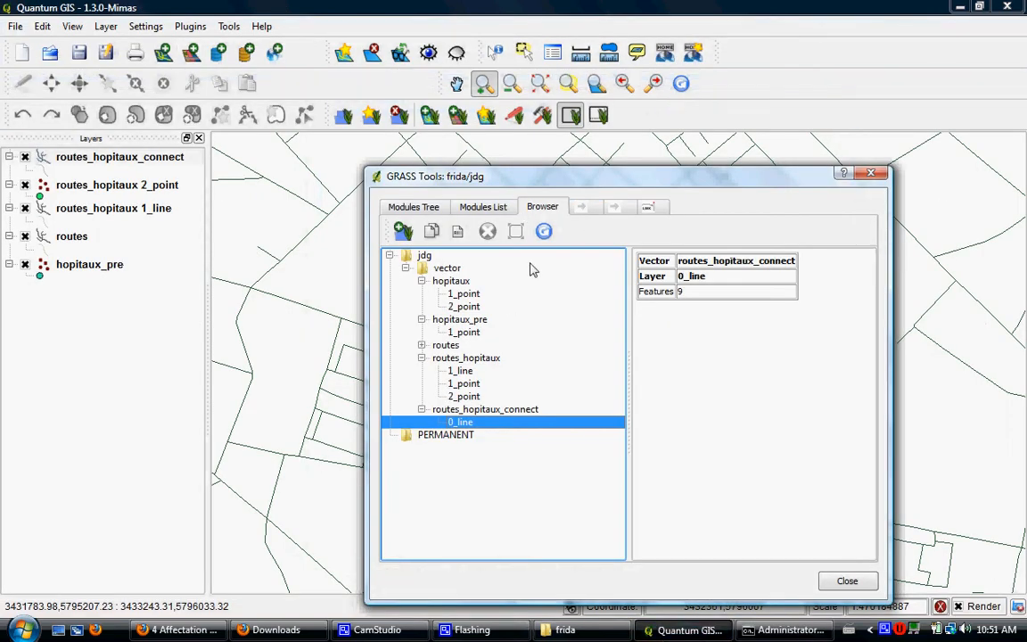
pyautogui.click(543, 231)
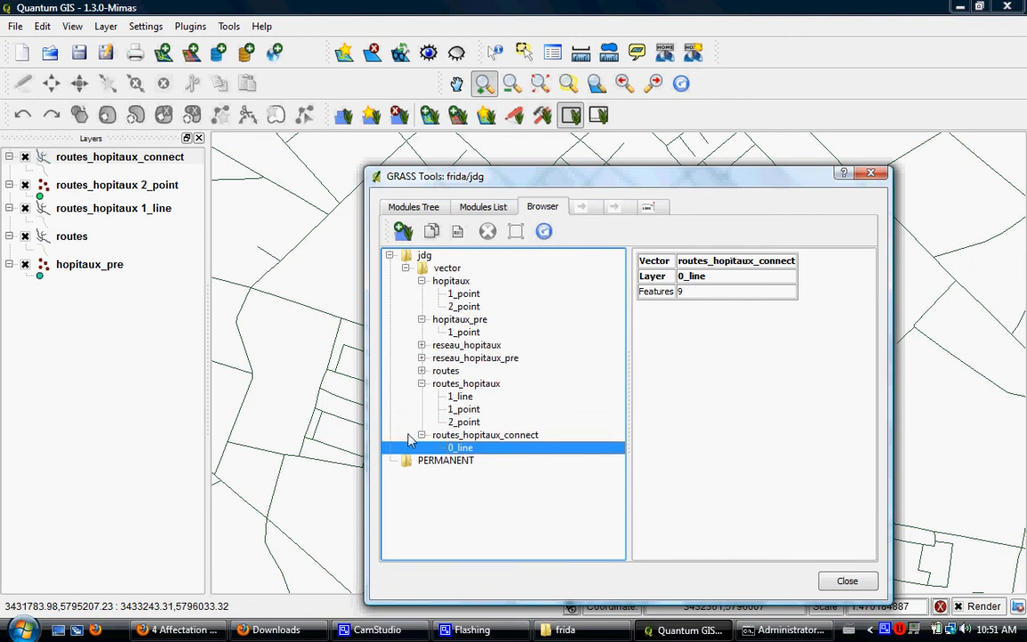
pyautogui.click(422, 345)
pyautogui.click(459, 358)
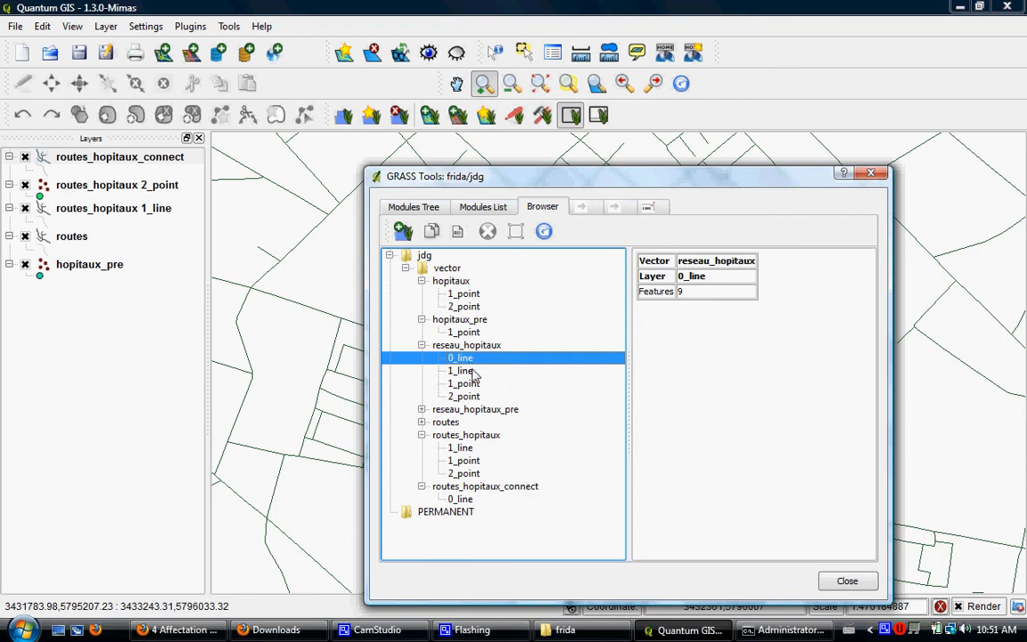
pyautogui.click(475, 373)
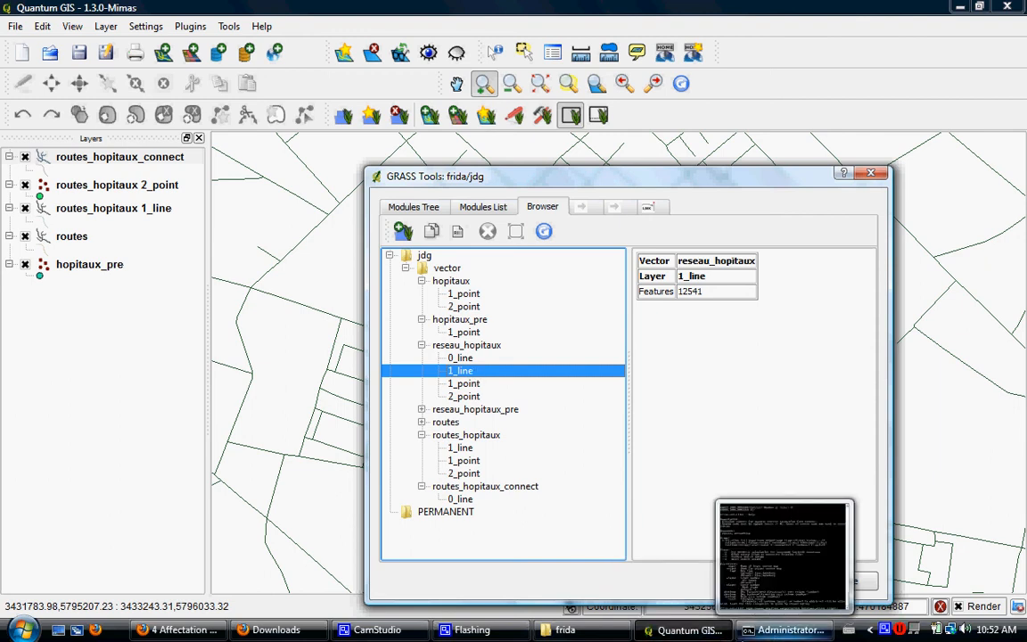
# Return to the command prompt, complete the v.net.alloc command with alayer=0,1, nlayer=2 and ccats=1-9, and run it
pyautogui.click(785, 629)
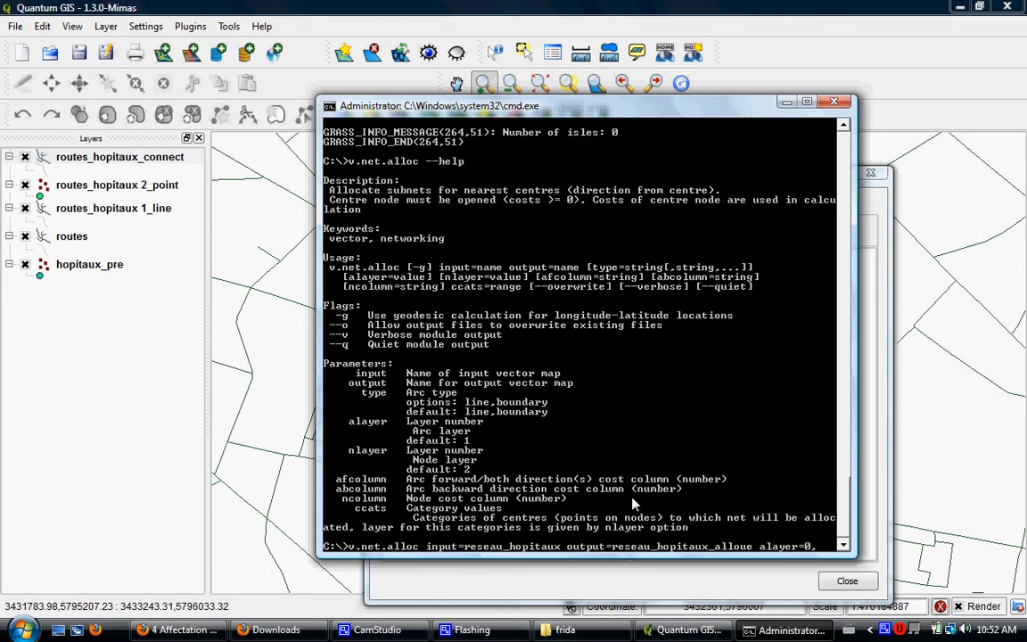
pyautogui.write('n')
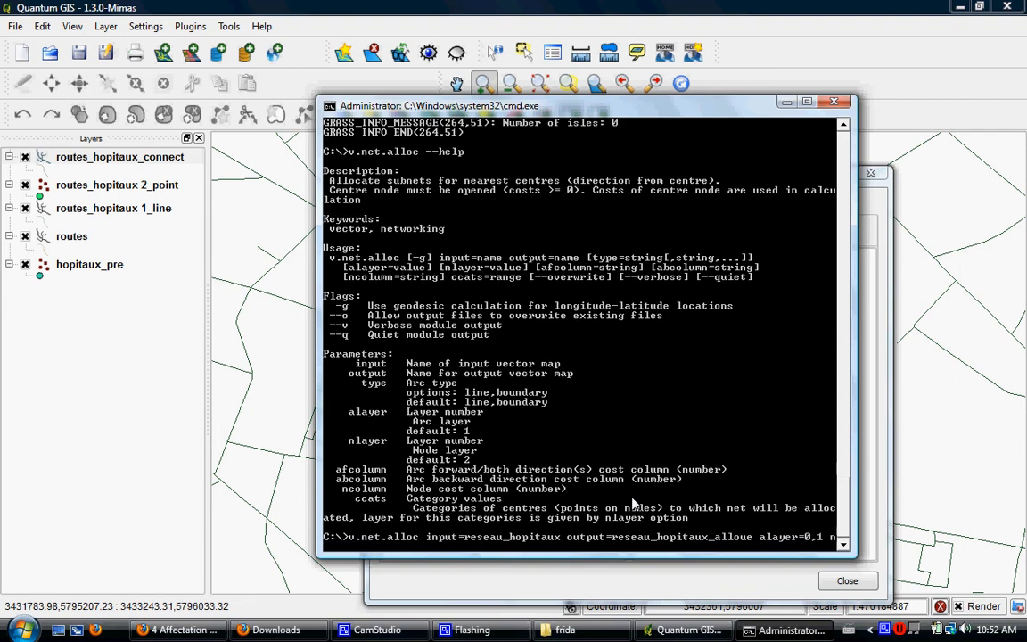
pyautogui.write('layer=2')
pyautogui.write('s=1-9')
pyautogui.press('Return')
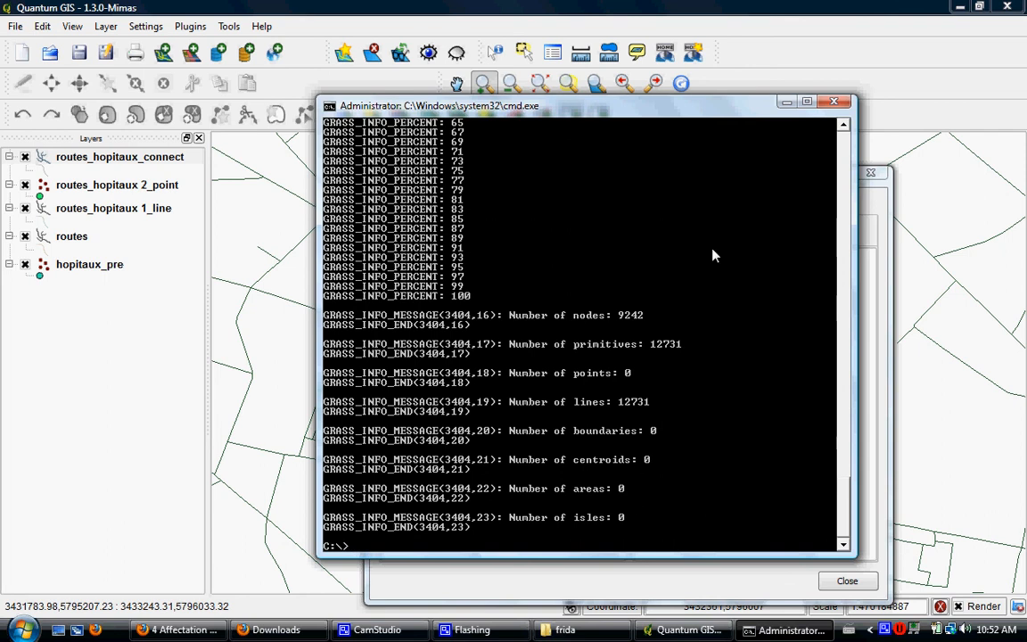
# Back in Quantum GIS, refresh the GRASS browser, check the reseau_hopitaux_alloue line layers, and add its 1_line layer to the map twice
pyautogui.click(785, 103)
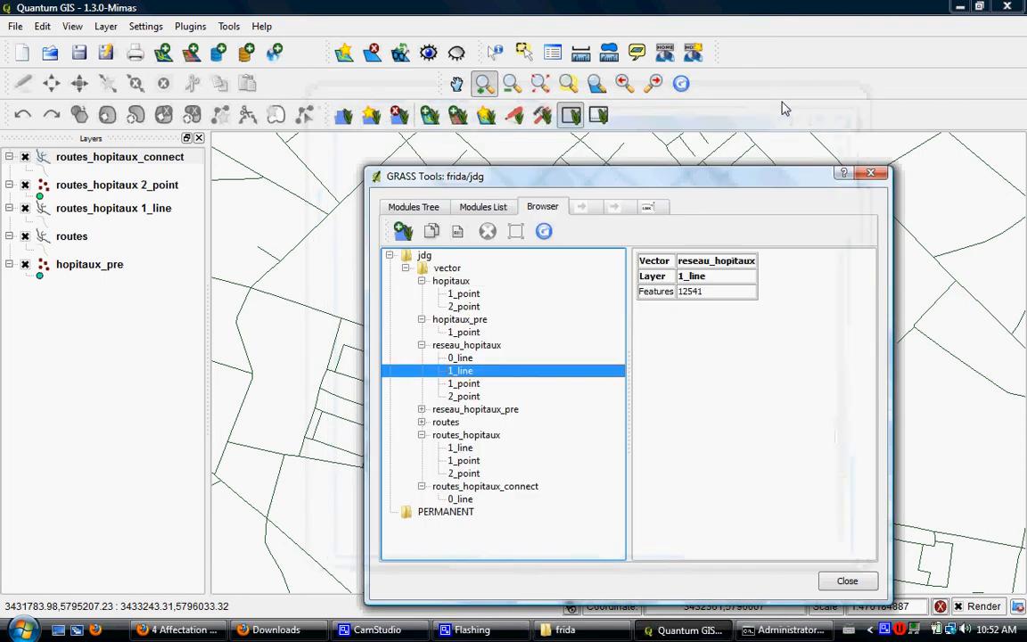
pyautogui.click(543, 233)
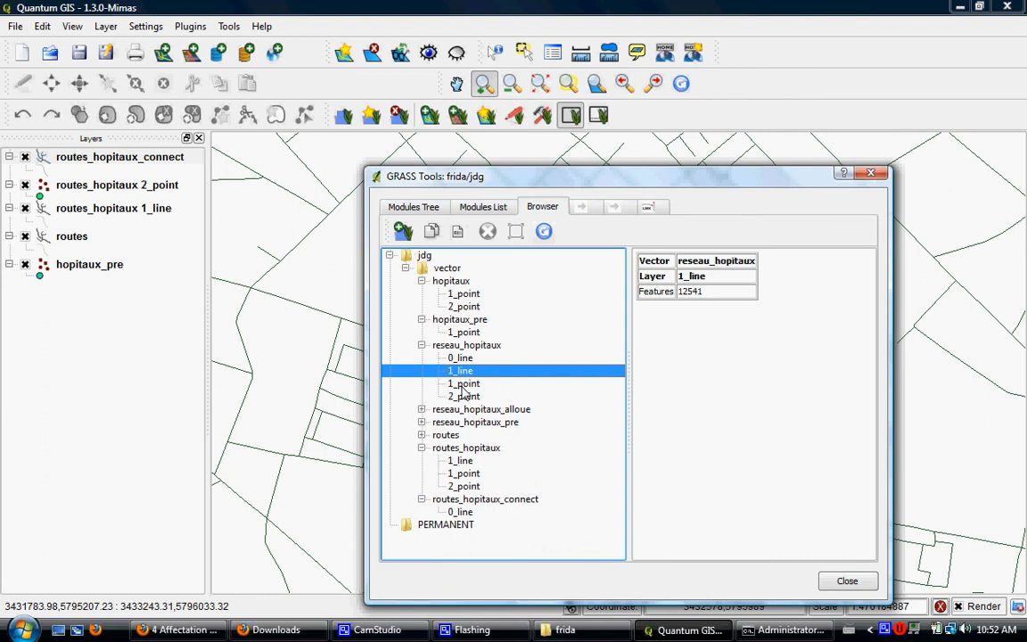
pyautogui.click(422, 411)
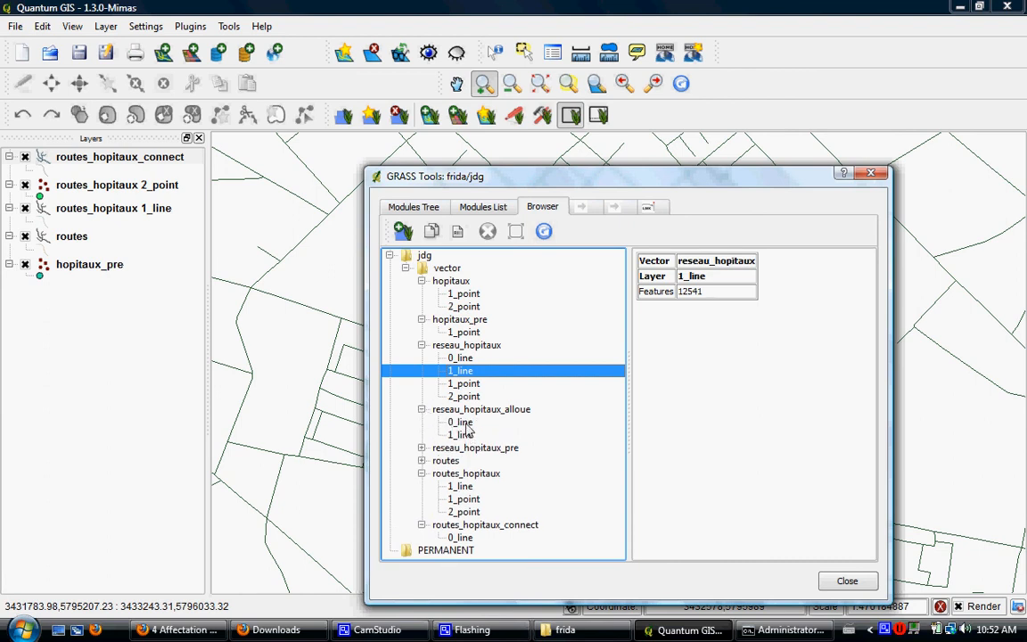
pyautogui.click(461, 422)
pyautogui.click(467, 434)
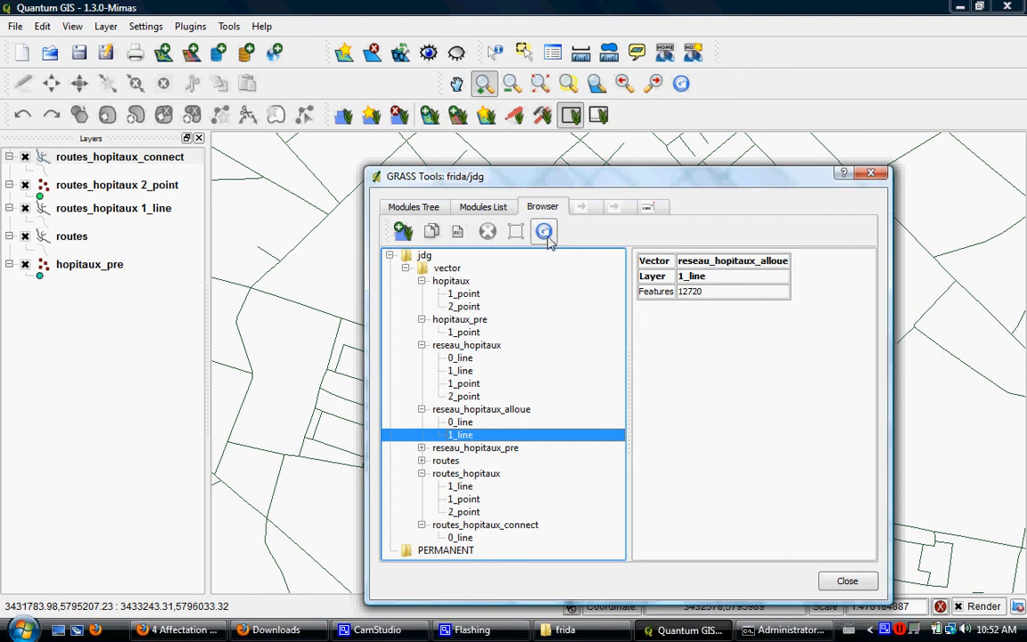
pyautogui.click(401, 232)
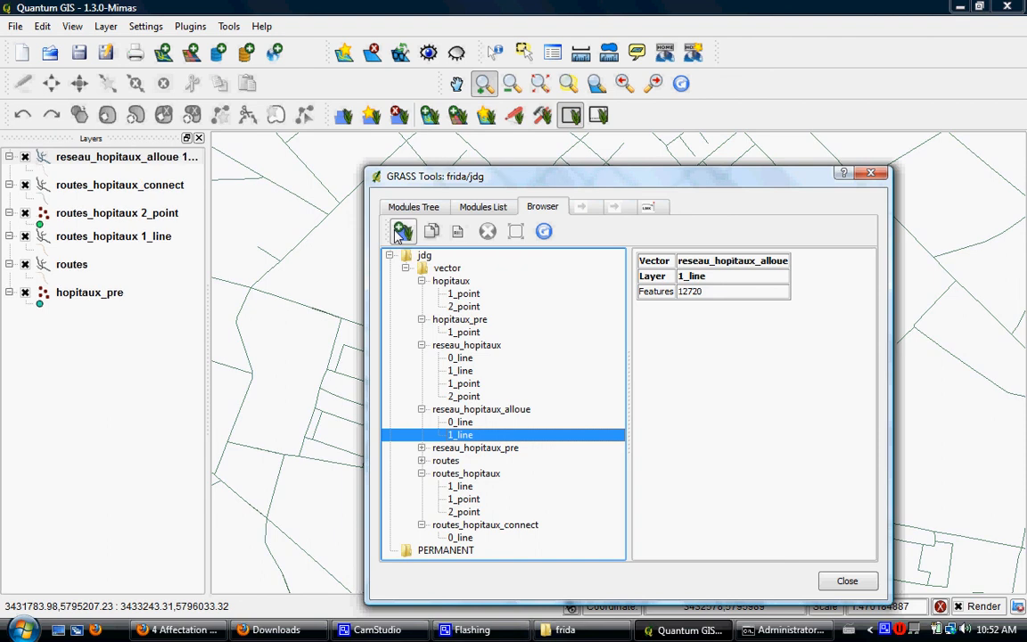
pyautogui.click(402, 232)
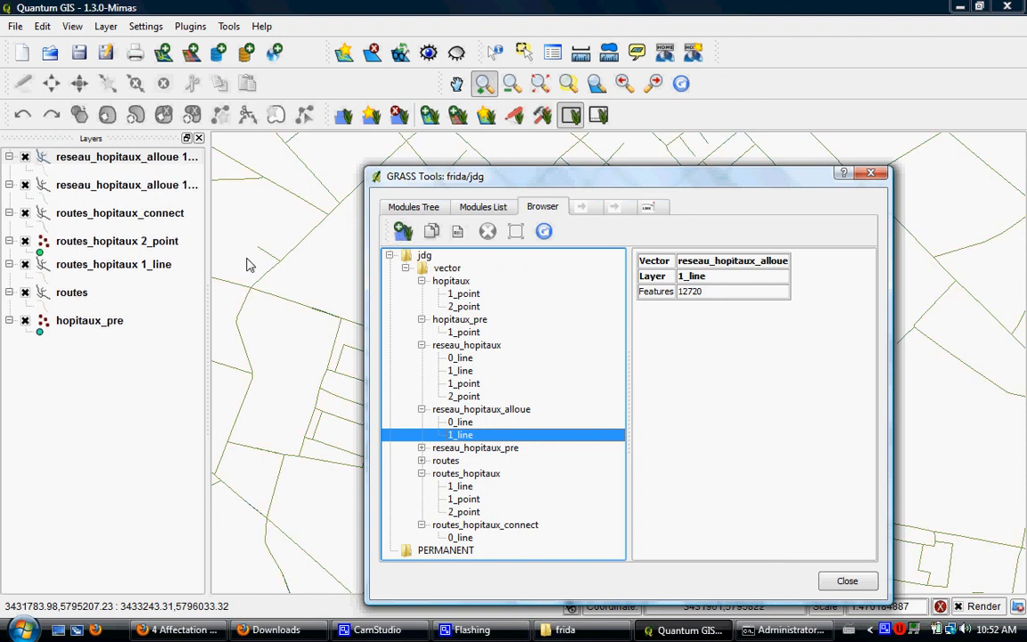
# Style the uppermost reseau_hopitaux_alloue layer with Unique Value symbology classified on the cat field
pyautogui.click(111, 166)
pyautogui.rightClick(111, 166)
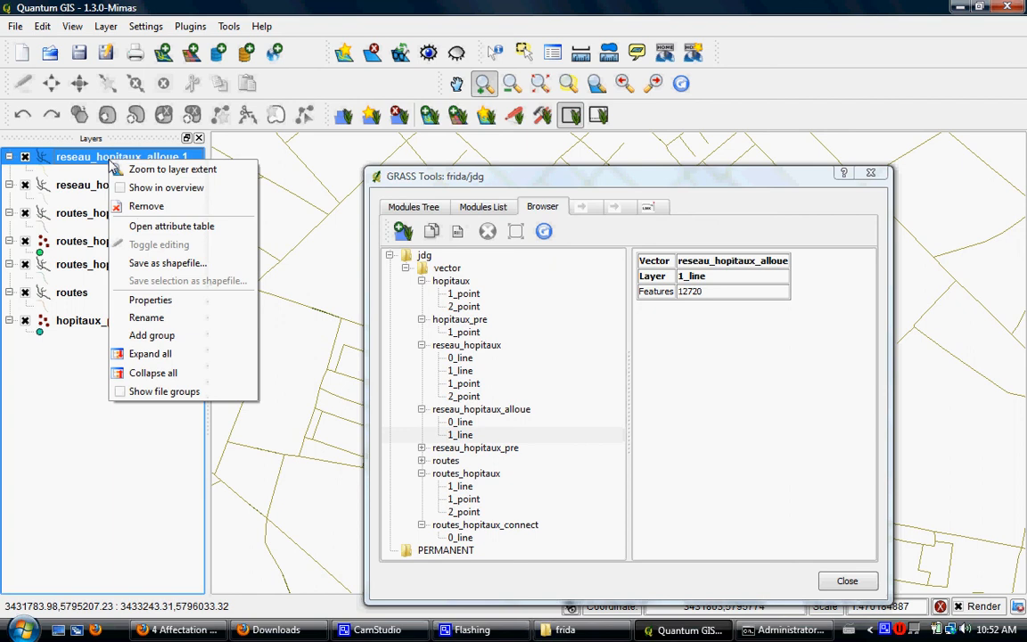
pyautogui.click(166, 299)
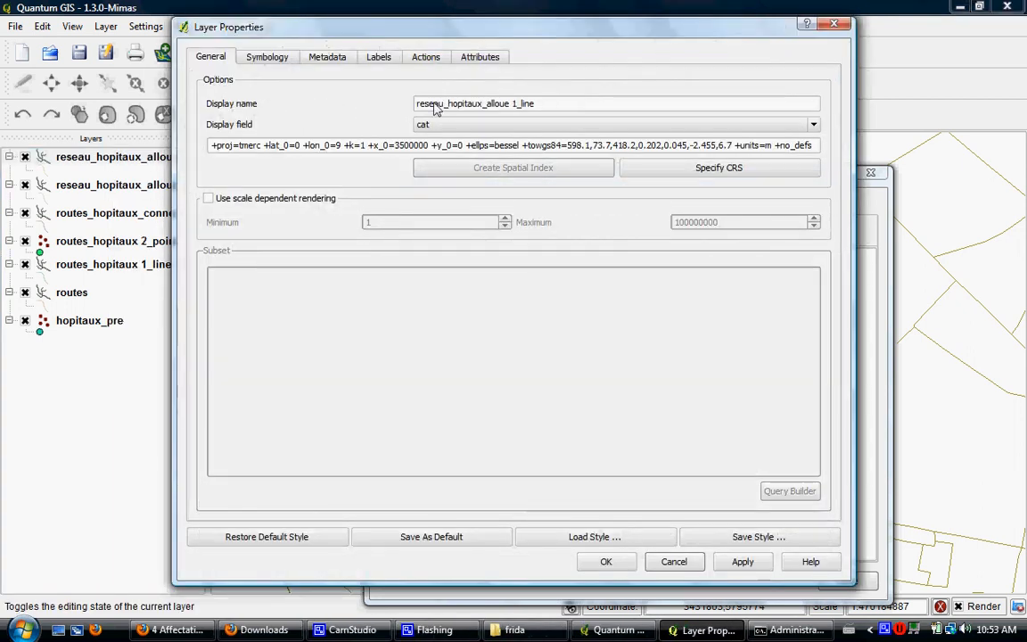
pyautogui.click(277, 59)
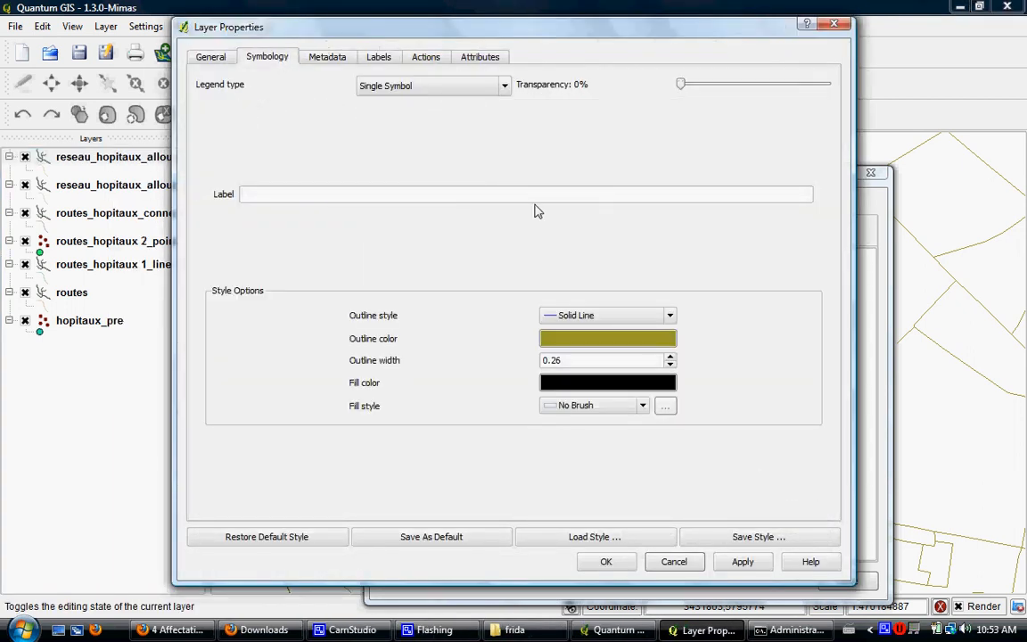
pyautogui.click(418, 86)
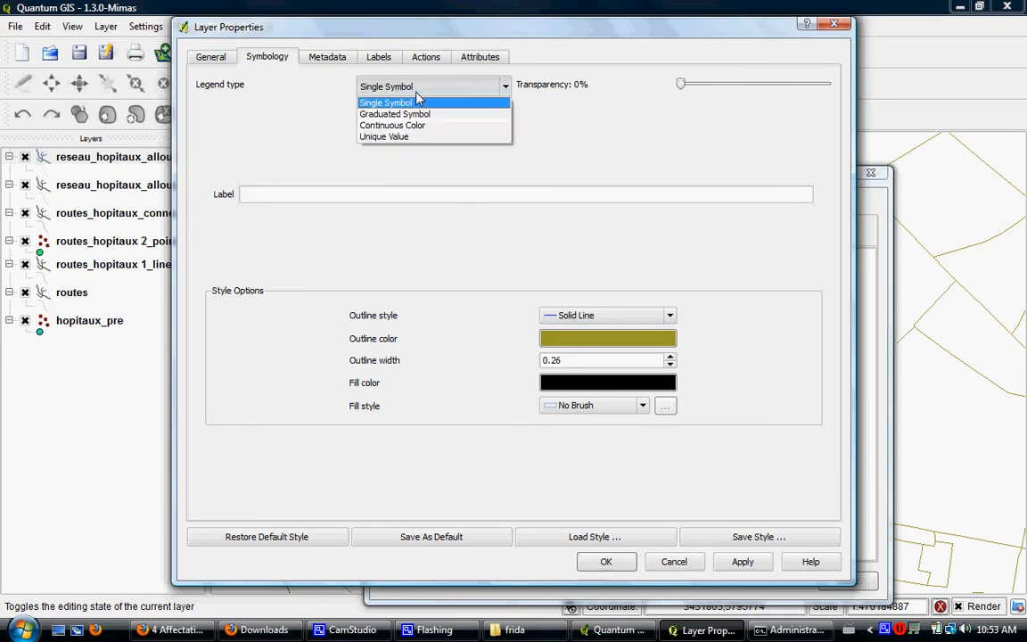
pyautogui.click(401, 136)
pyautogui.click(346, 137)
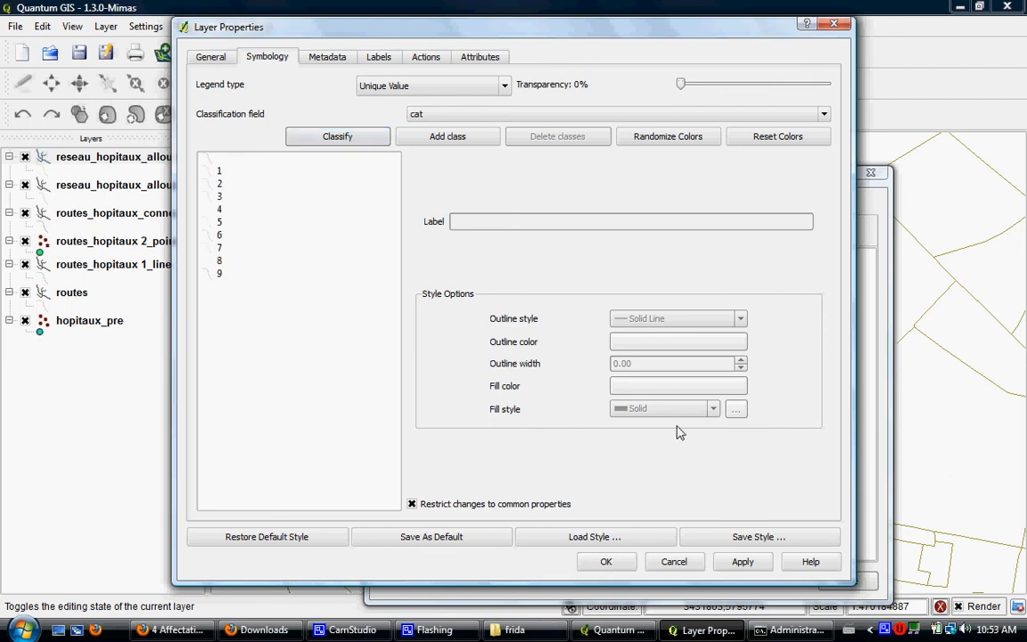
pyautogui.click(603, 562)
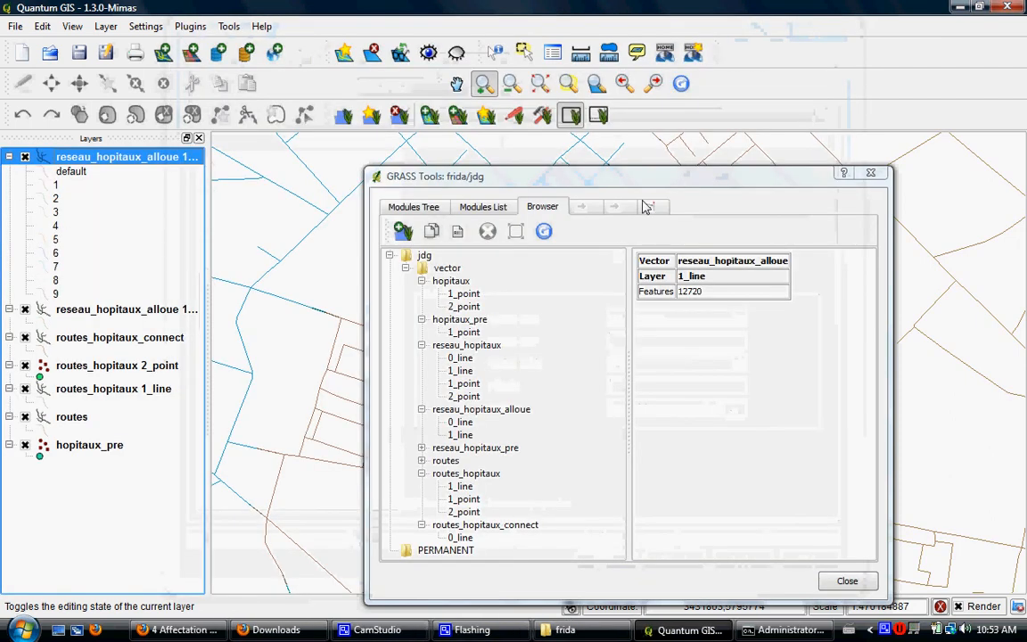
# Zoom to the full extent of the classified layer and move the GRASS Tools window aside to examine the hospital zones
pyautogui.rightClick(159, 154)
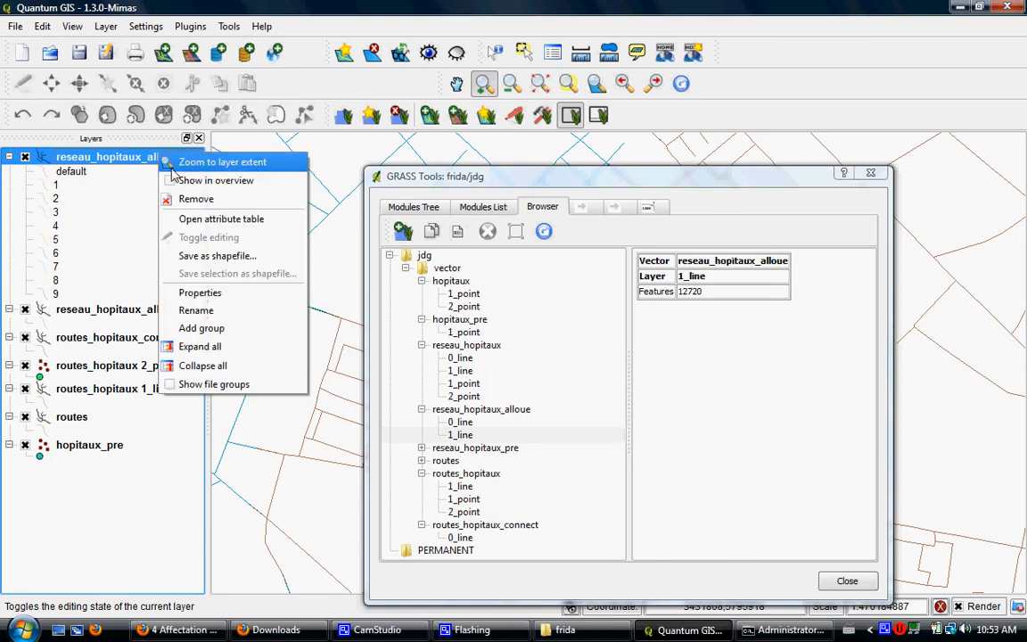
pyautogui.click(190, 164)
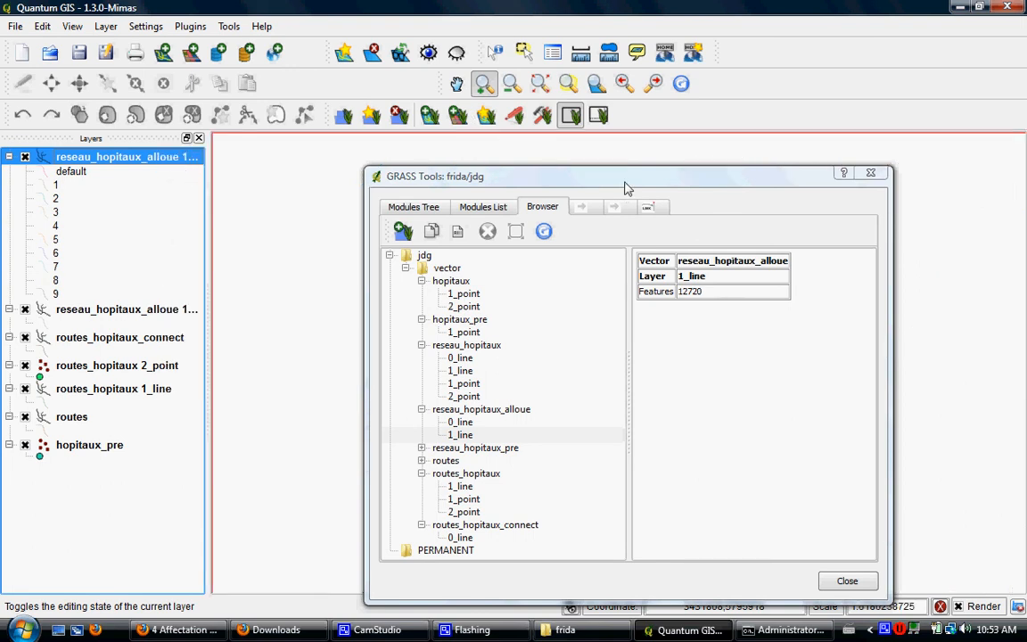
pyautogui.moveTo(630, 189); pyautogui.dragTo(963, 426)
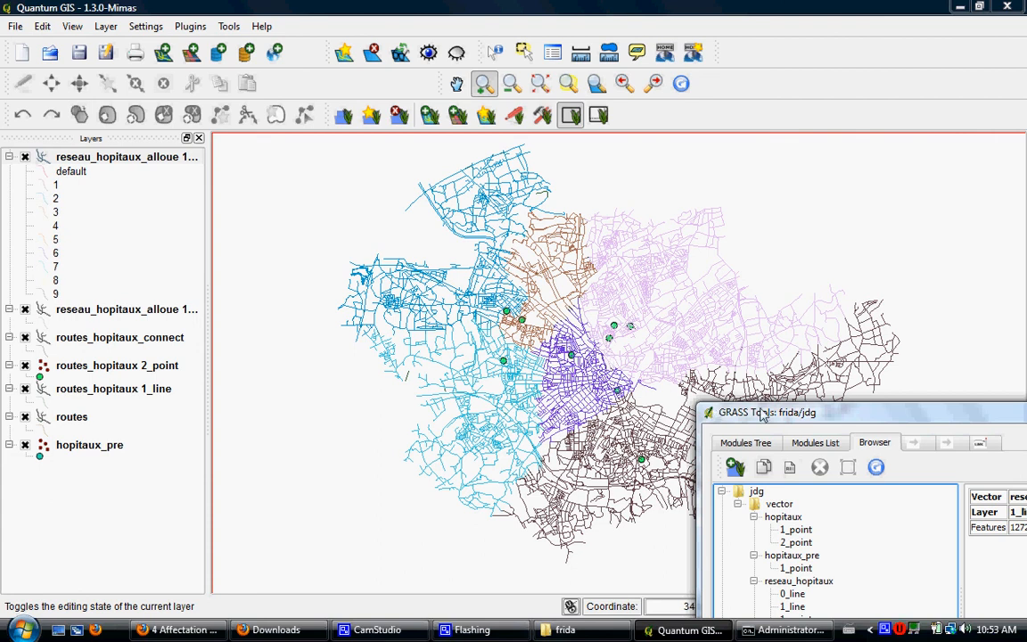
pyautogui.moveTo(798, 419); pyautogui.dragTo(476, 182)
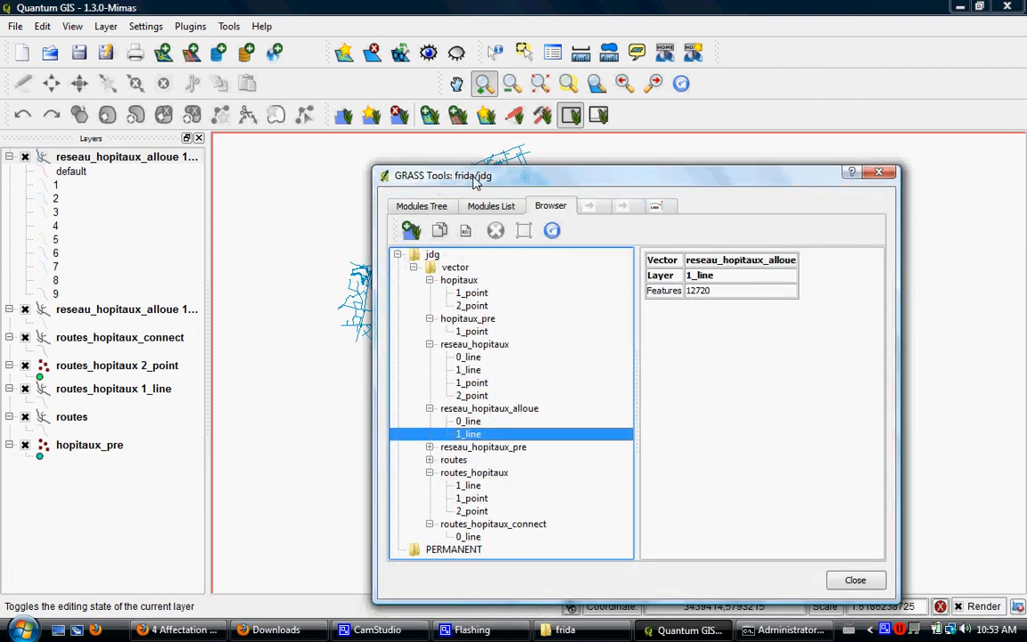
pyautogui.click(406, 637)
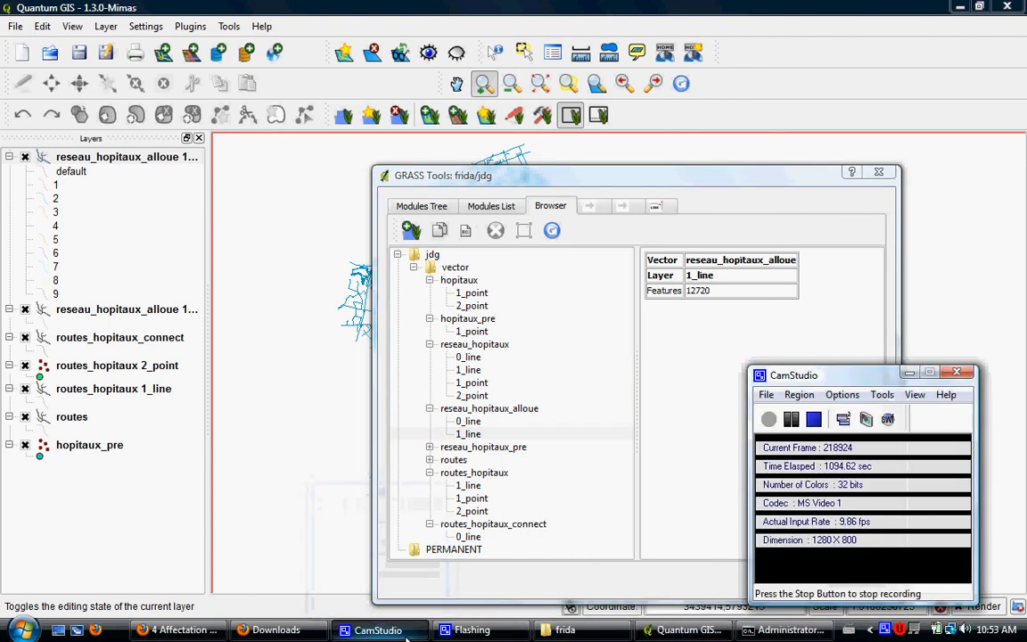